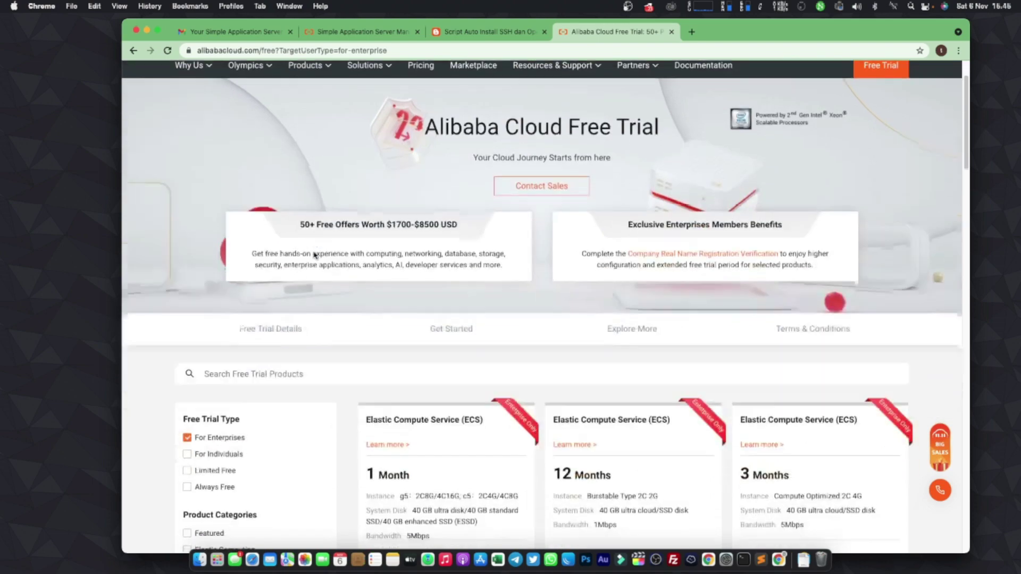
pyautogui.scroll(-2, 298, 264)
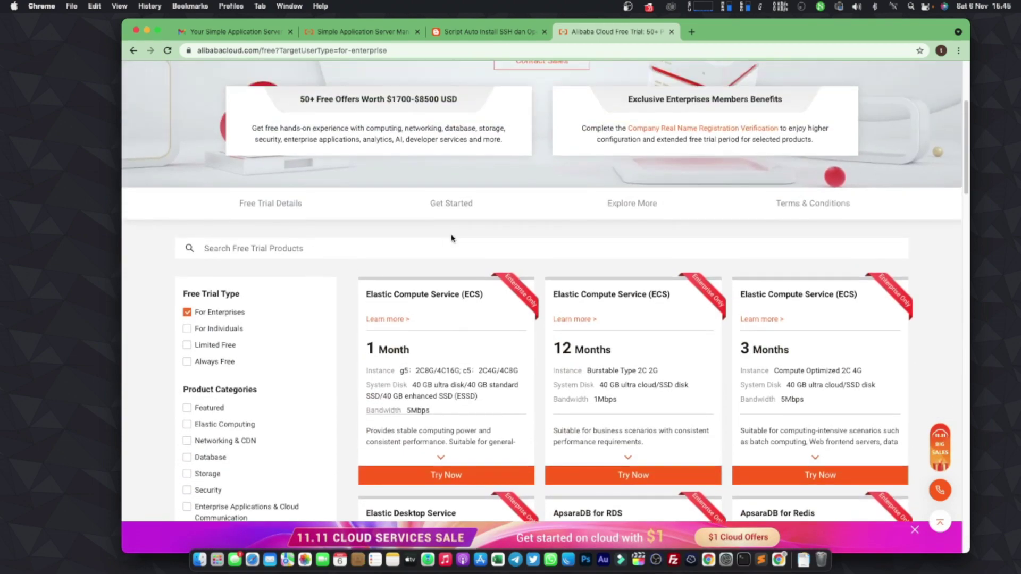
pyautogui.scroll(5, 449, 234)
pyautogui.scroll(-5, 450, 234)
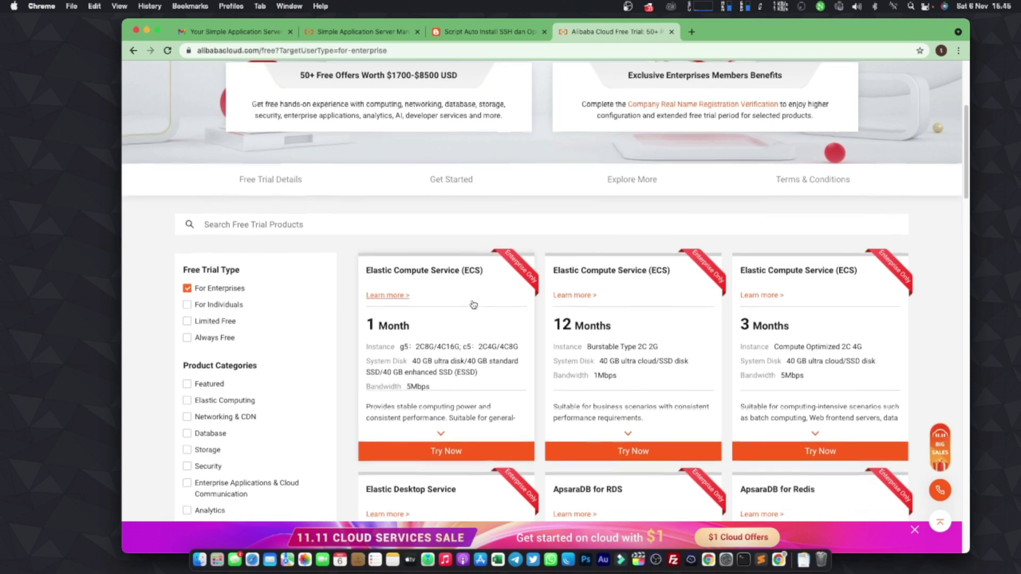
pyautogui.scroll(-1, 473, 305)
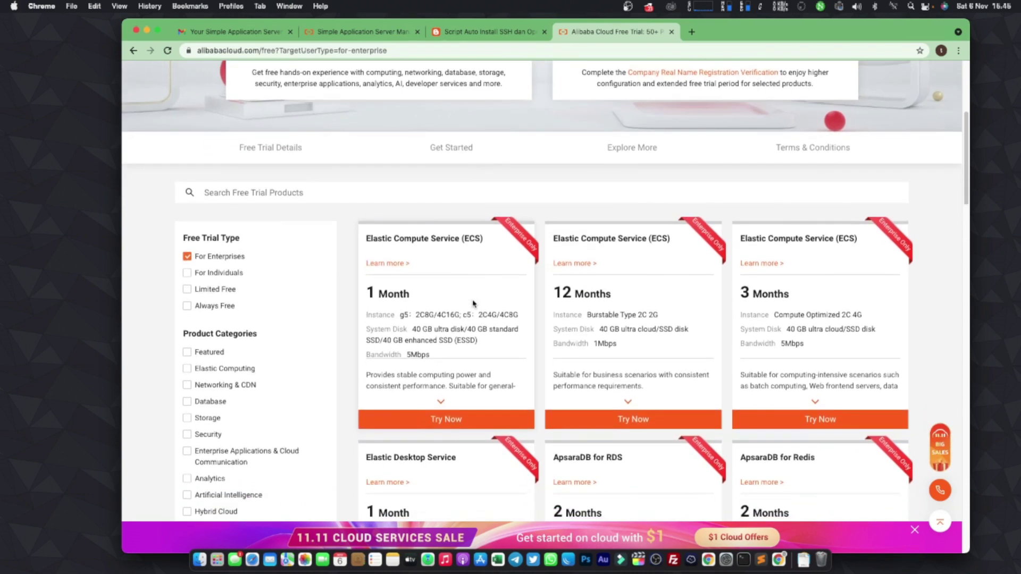
pyautogui.scroll(5, 473, 304)
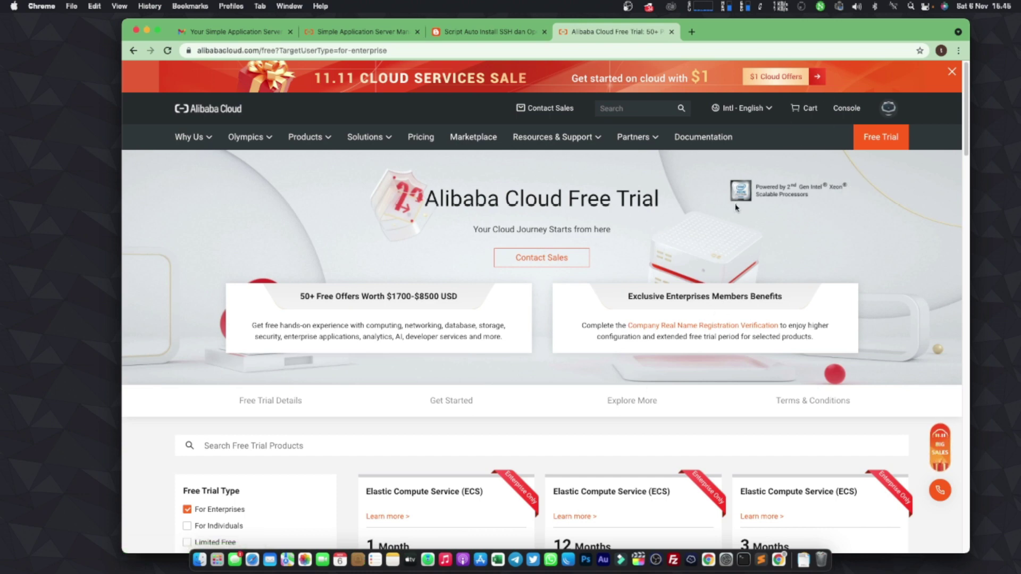
# - Open Billing, check the saved Visa payment method, and return to the 1.10 USD account overview
pyautogui.moveTo(886, 111)
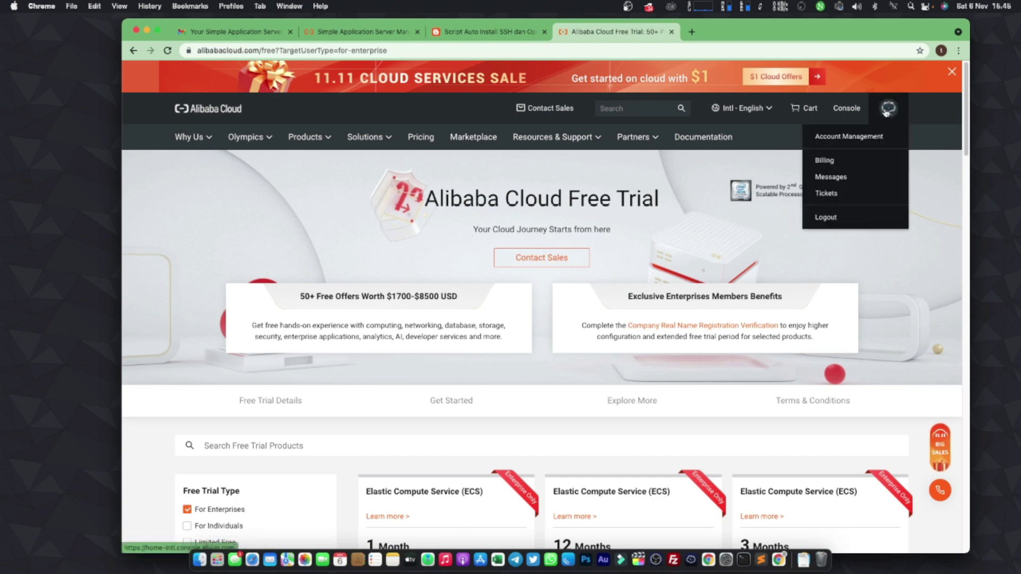
pyautogui.click(826, 161)
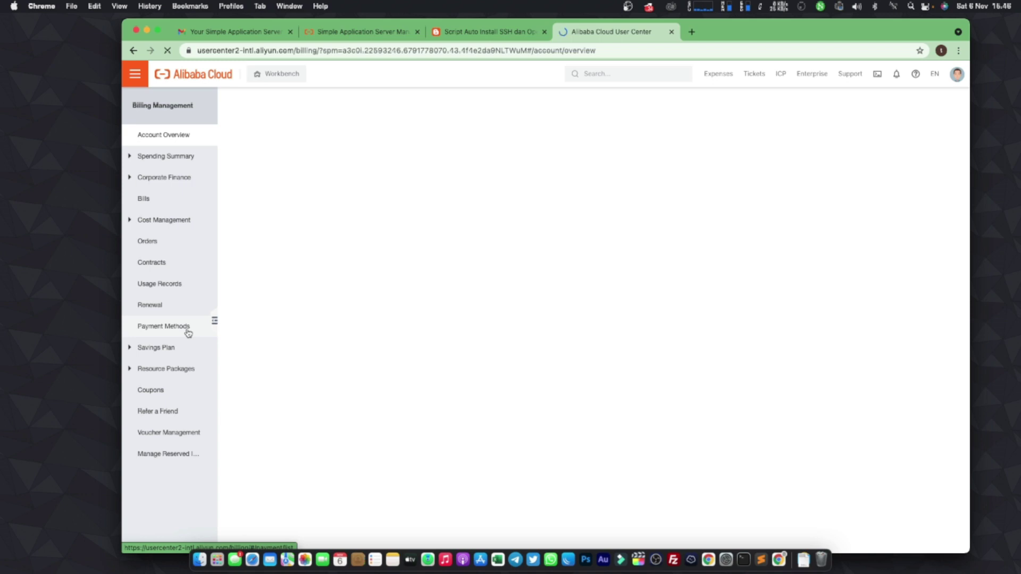
pyautogui.click(459, 349)
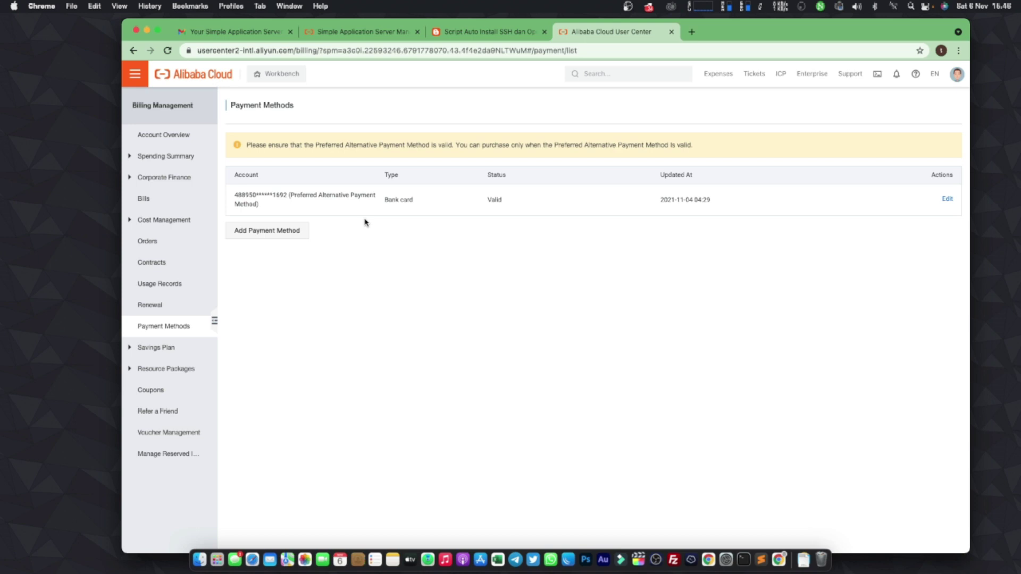
pyautogui.click(133, 51)
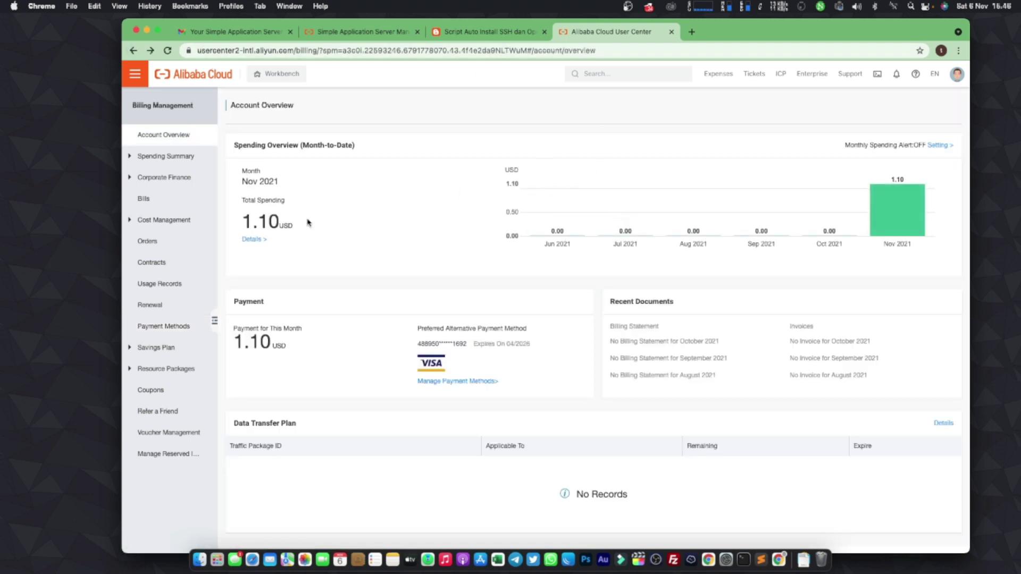
pyautogui.doubleClick(287, 222)
pyautogui.click(450, 213)
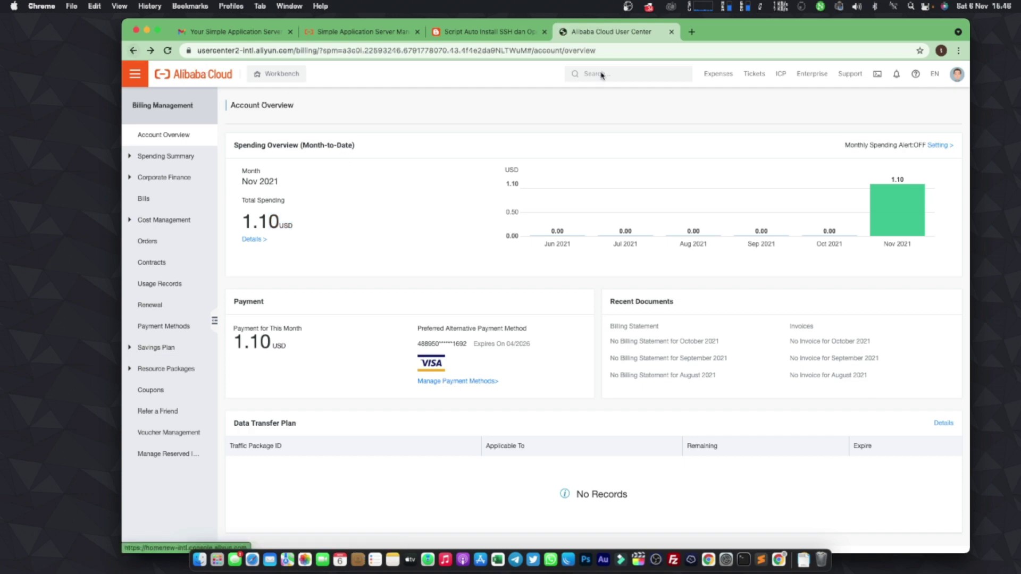
# - From the Free Trial page, open the $1 Cloud Offers 11.11 sale page in its new tab
pyautogui.click(132, 50)
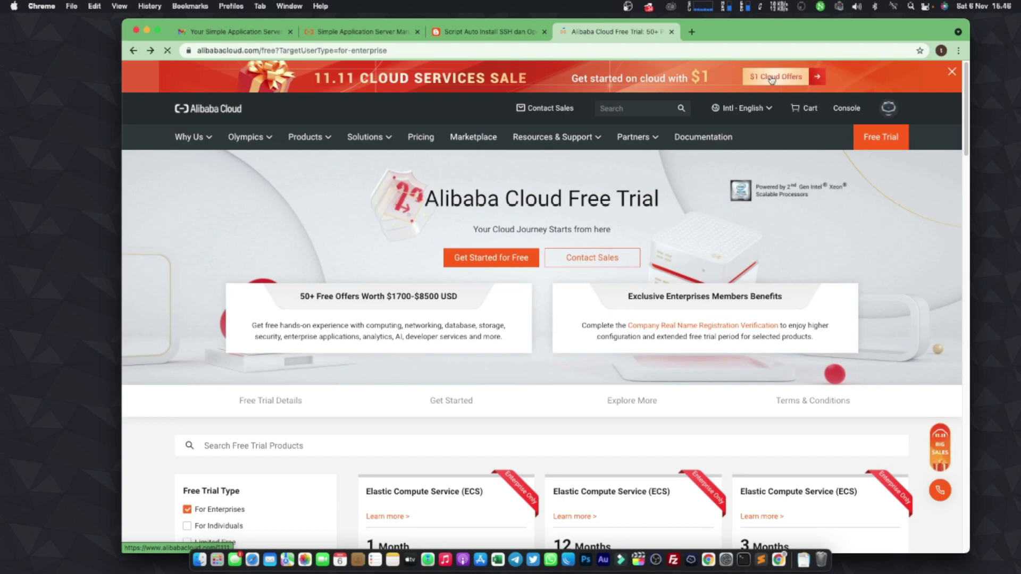
pyautogui.click(771, 77)
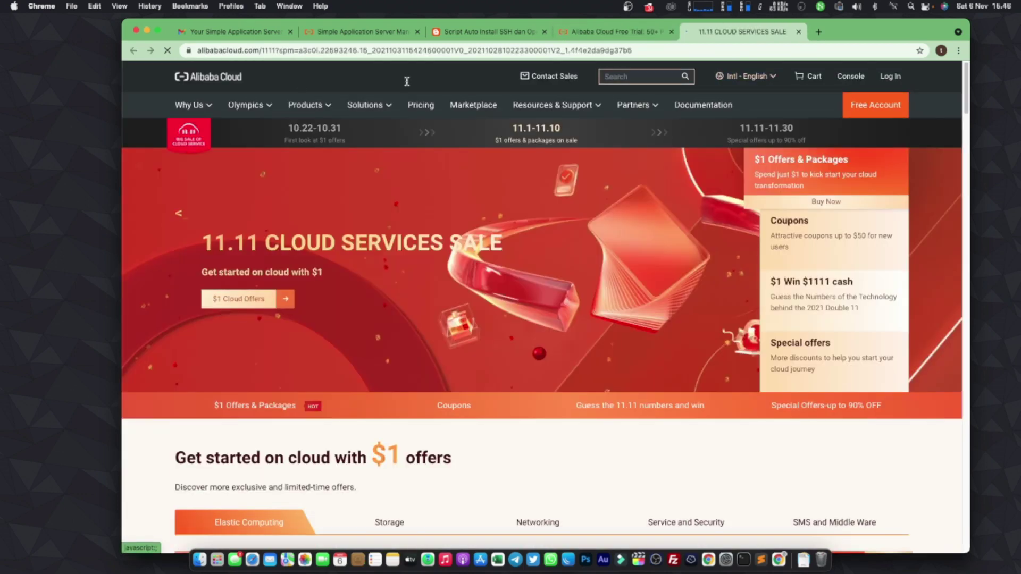
pyautogui.click(629, 31)
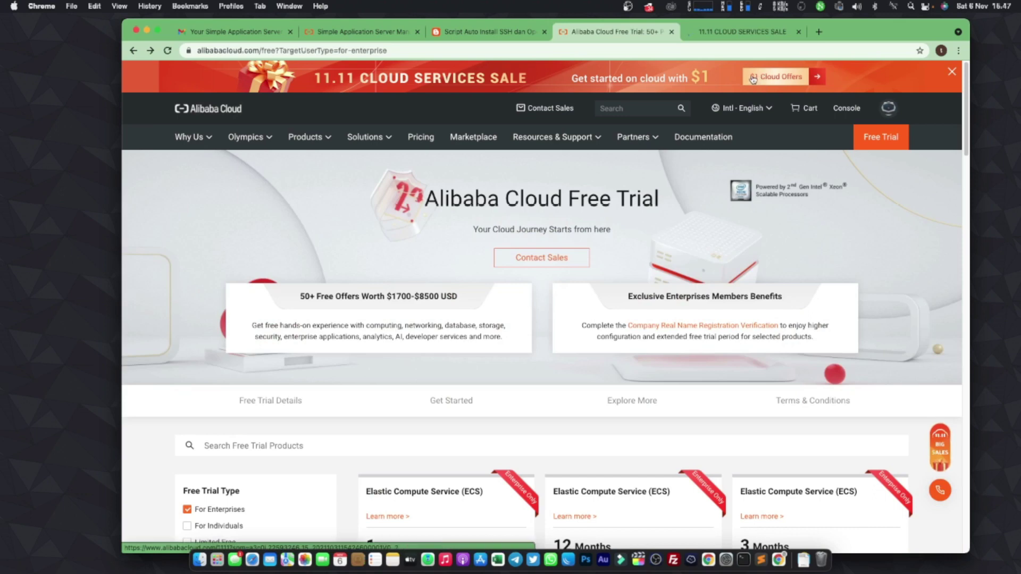
pyautogui.click(730, 33)
pyautogui.moveTo(553, 137)
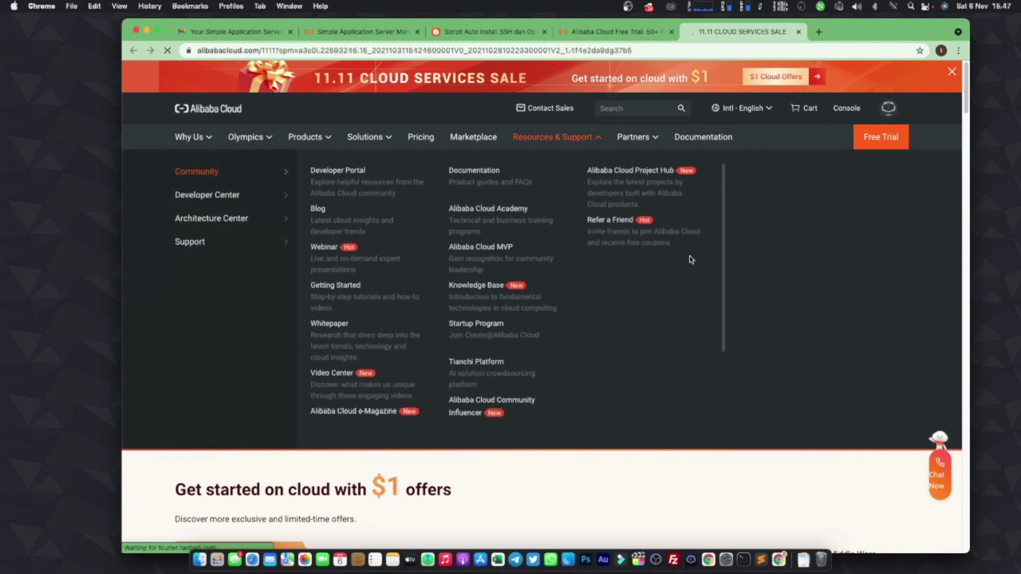
pyautogui.scroll(-3, 691, 259)
pyautogui.scroll(-7, 836, 244)
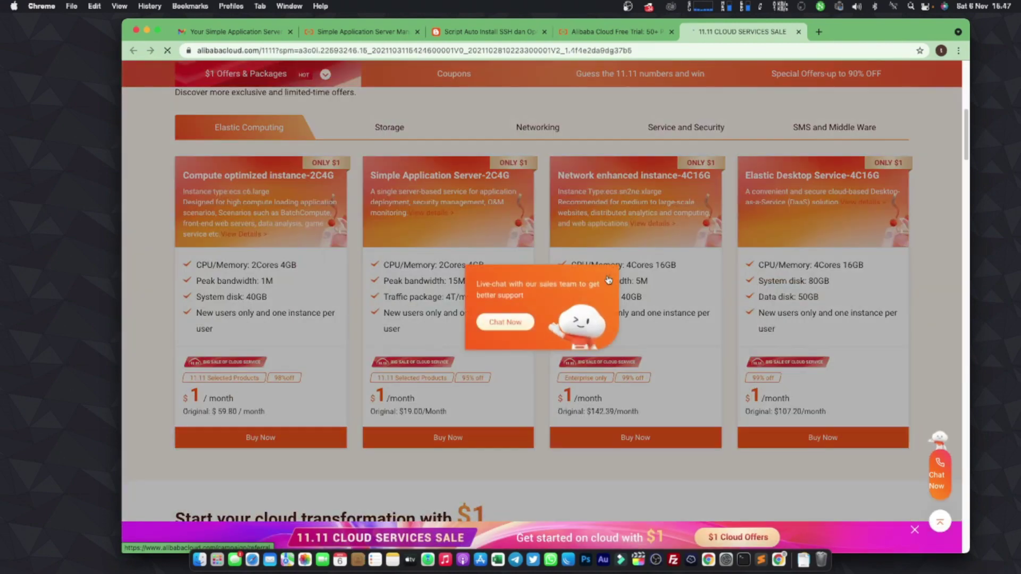
# - Dismiss the live-chat popup and highlight the Simple Application Server-2C4G title and its 15M peak bandwidth
pyautogui.click(609, 281)
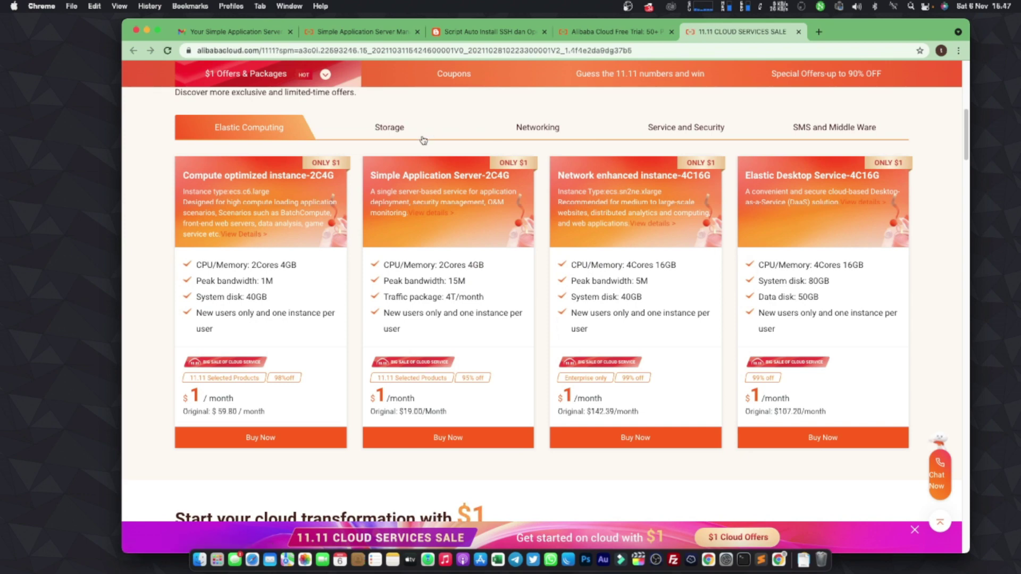
pyautogui.scroll(-3, 440, 188)
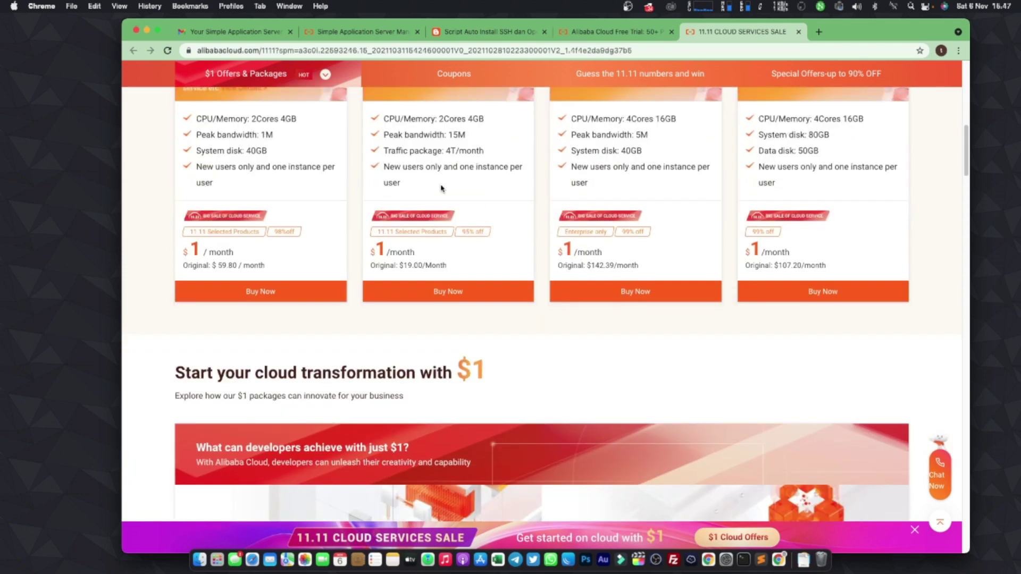
pyautogui.scroll(1, 418, 223)
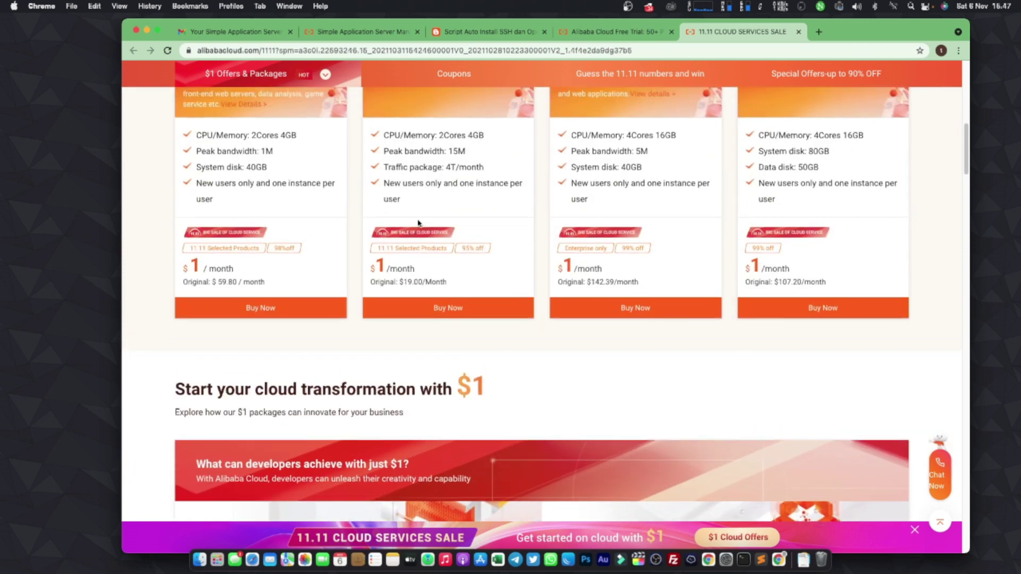
pyautogui.scroll(1, 419, 223)
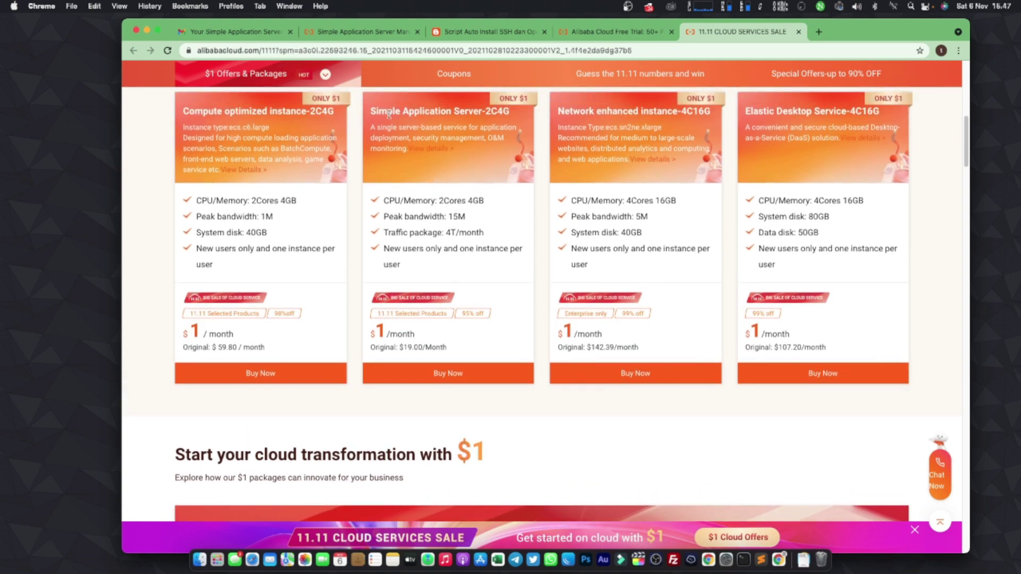
pyautogui.scroll(1, 370, 127)
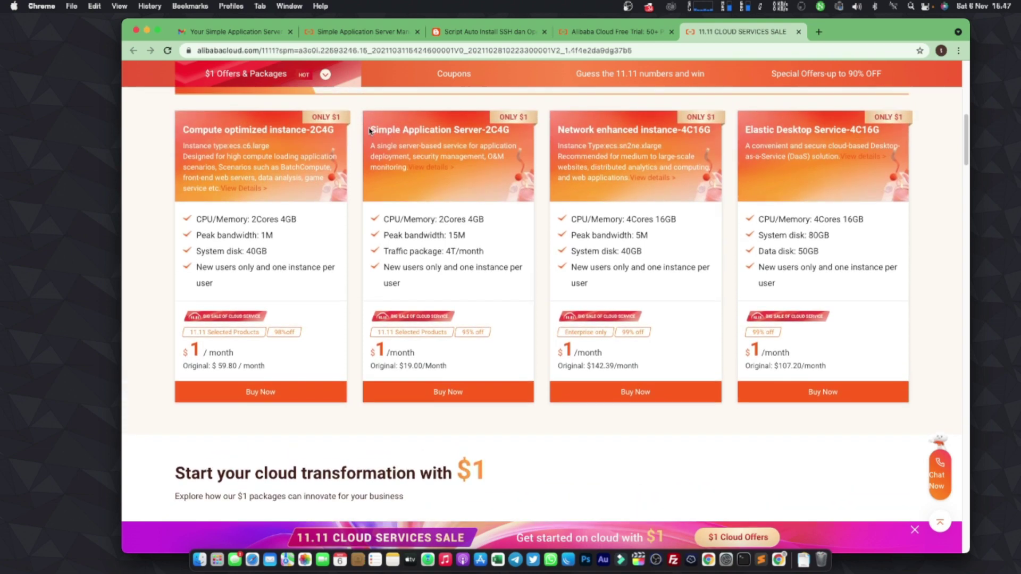
pyautogui.moveTo(370, 131); pyautogui.dragTo(498, 139)
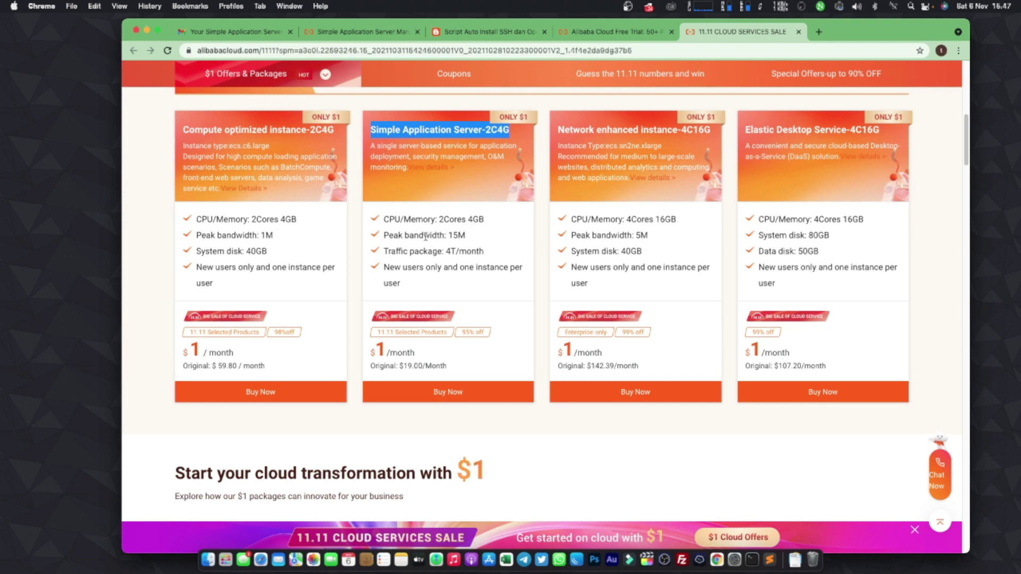
pyautogui.moveTo(458, 235); pyautogui.dragTo(498, 238)
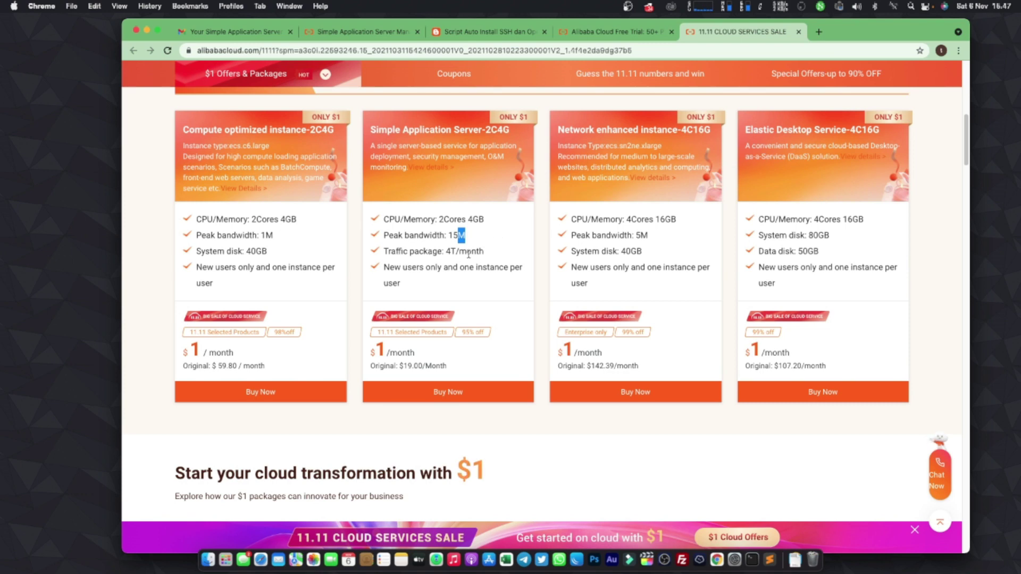
pyautogui.scroll(-1, 460, 265)
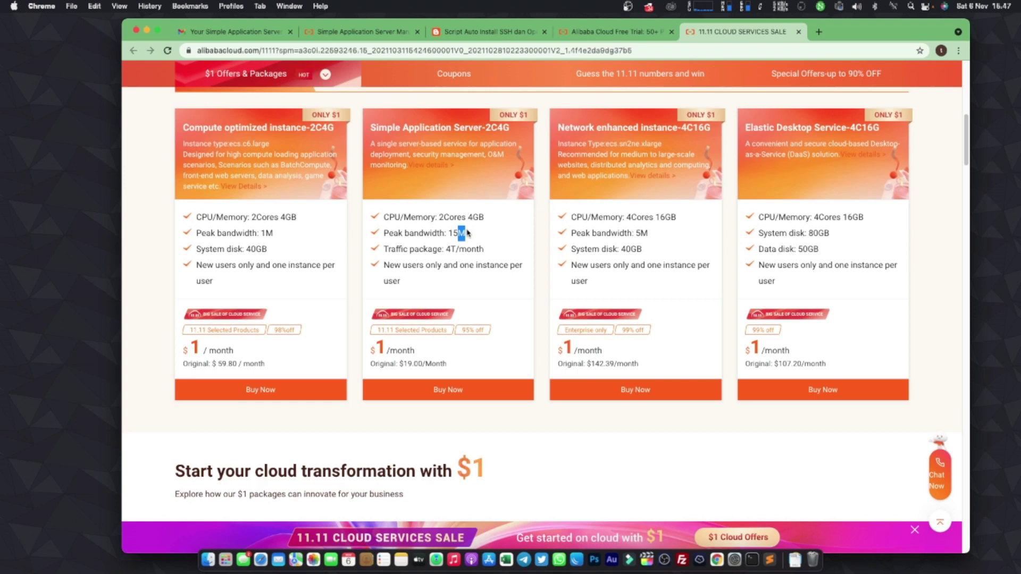
pyautogui.moveTo(467, 233); pyautogui.dragTo(432, 234)
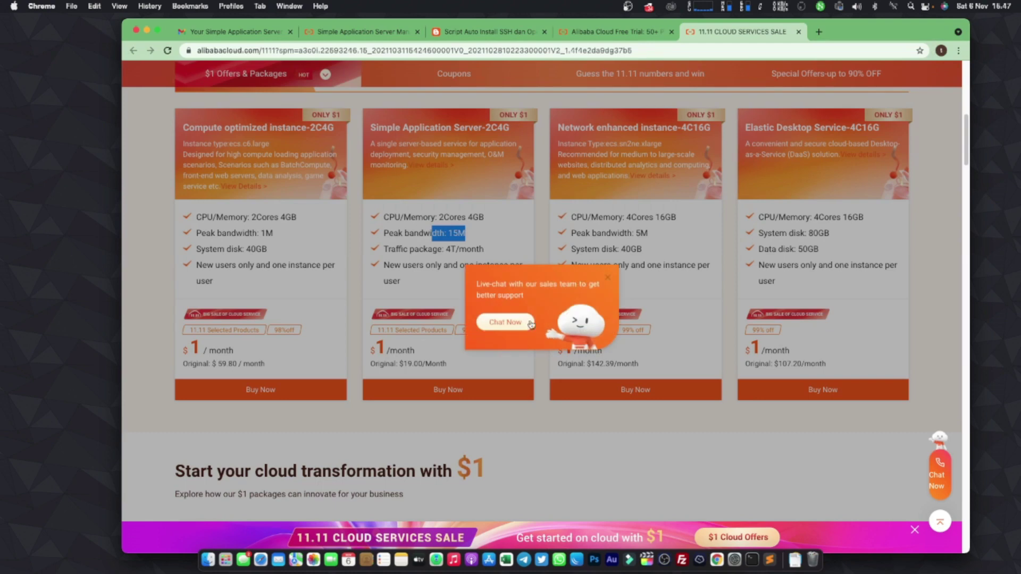
# - Close the popup again and point out the card's $1/month price
pyautogui.click(609, 280)
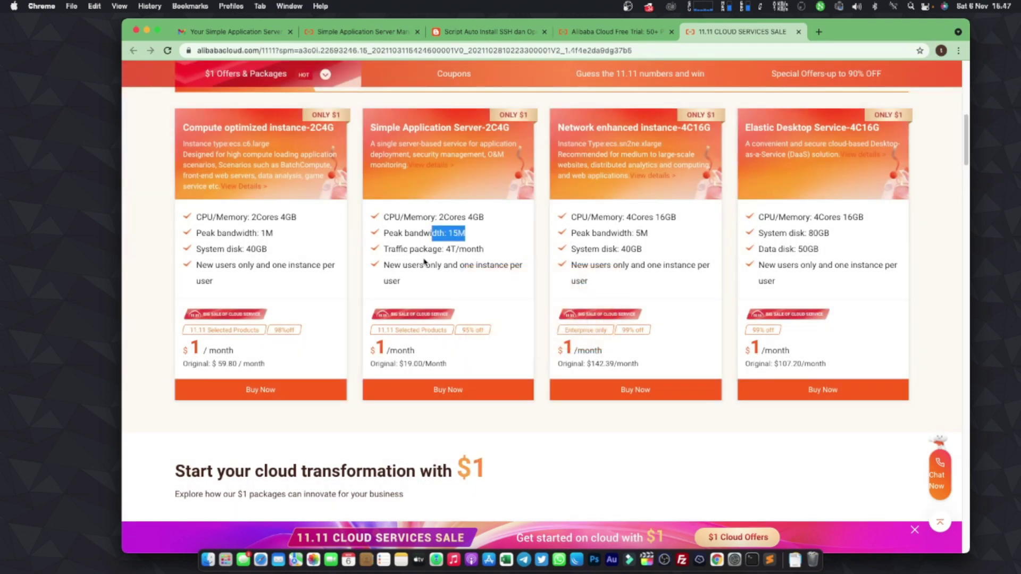
pyautogui.scroll(2, 426, 262)
pyautogui.scroll(-3, 446, 262)
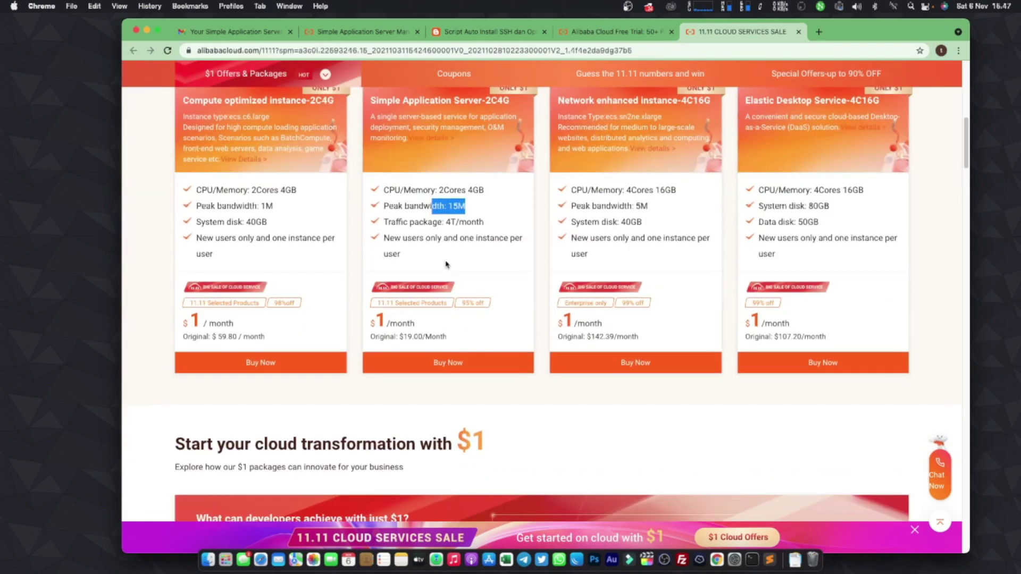
pyautogui.doubleClick(388, 323)
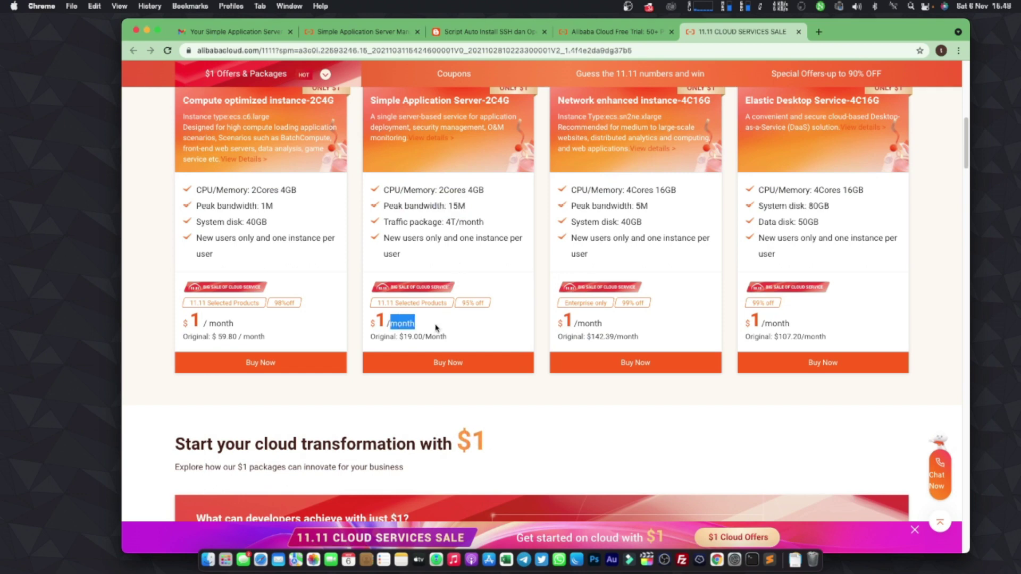
pyautogui.click(464, 324)
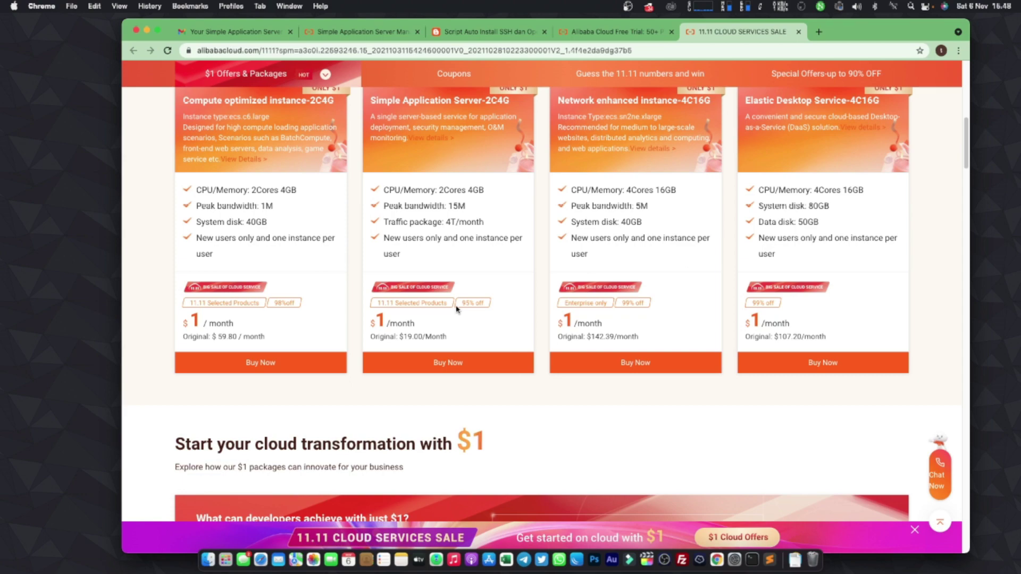
pyautogui.scroll(-8, 458, 314)
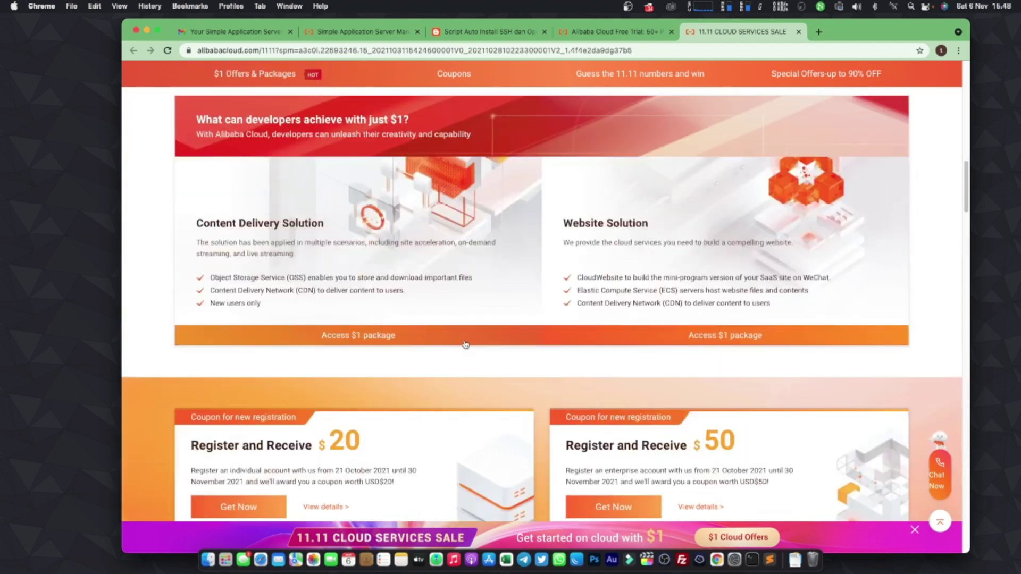
pyautogui.scroll(5, 452, 276)
pyautogui.scroll(5, 447, 234)
pyautogui.scroll(-1, 452, 426)
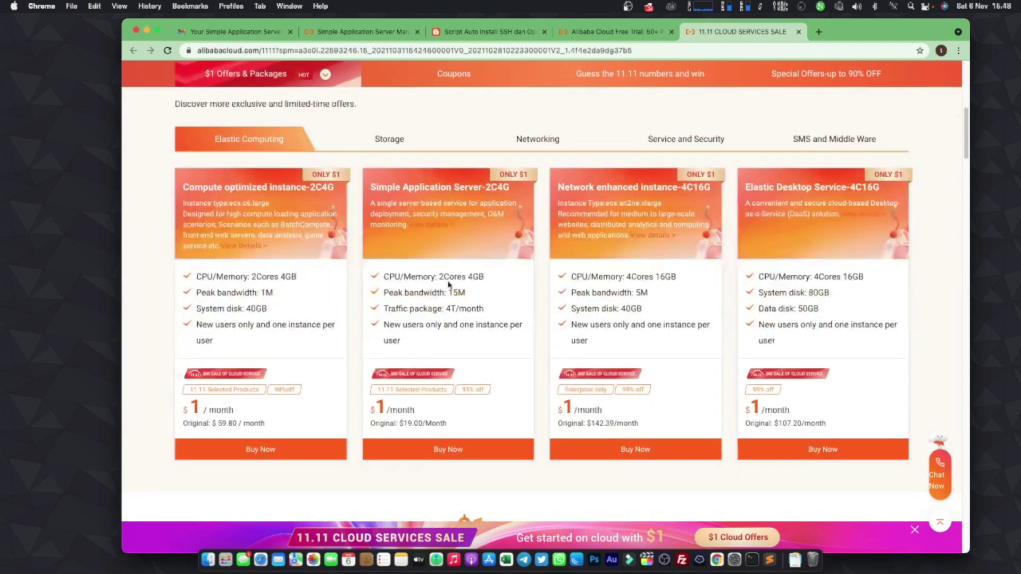
# - Start the $1 Simple Application Server-2C4G order with Indonesia (Jakarta) as the region
pyautogui.click(455, 448)
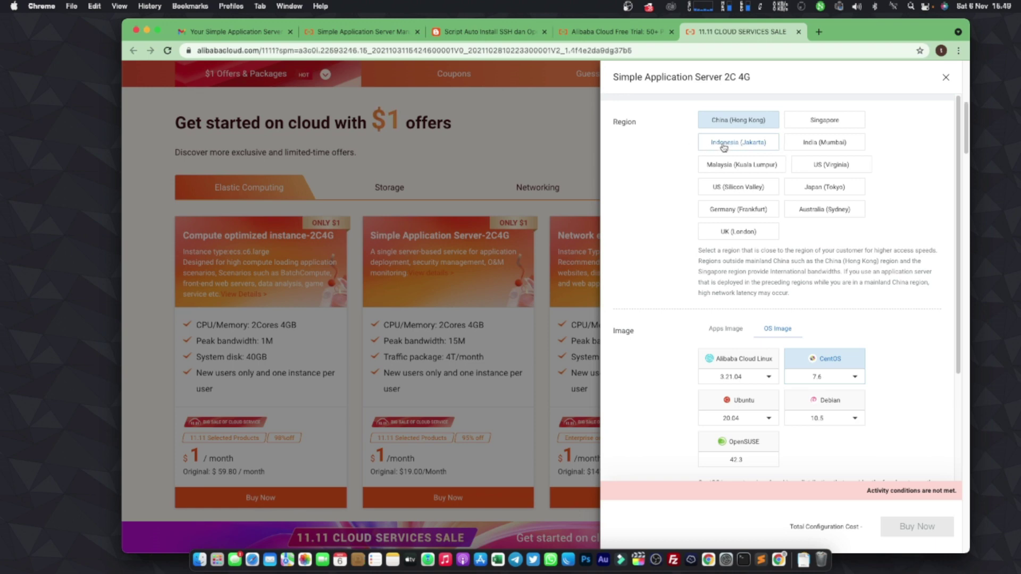
pyautogui.click(723, 146)
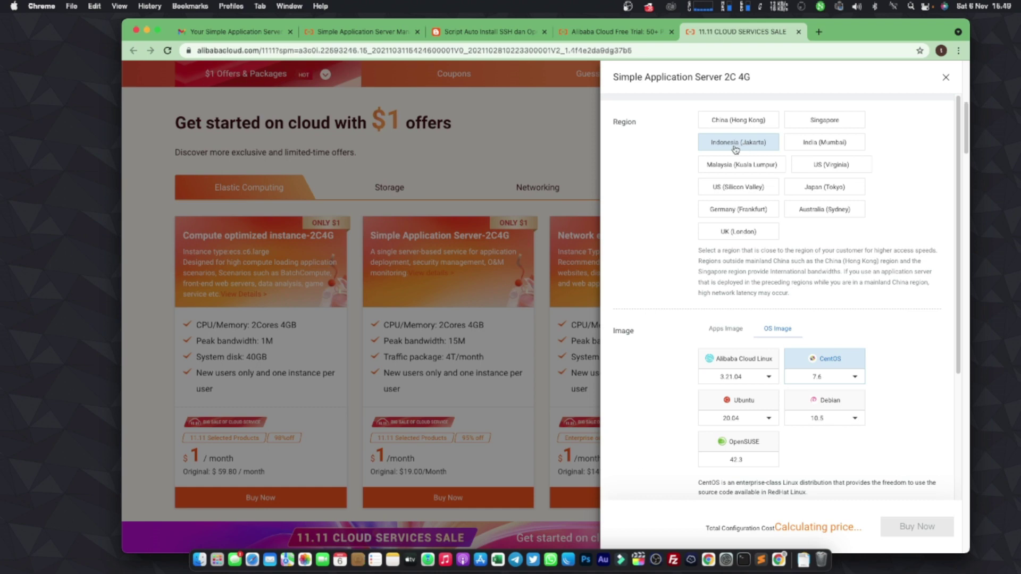
pyautogui.scroll(-3, 812, 191)
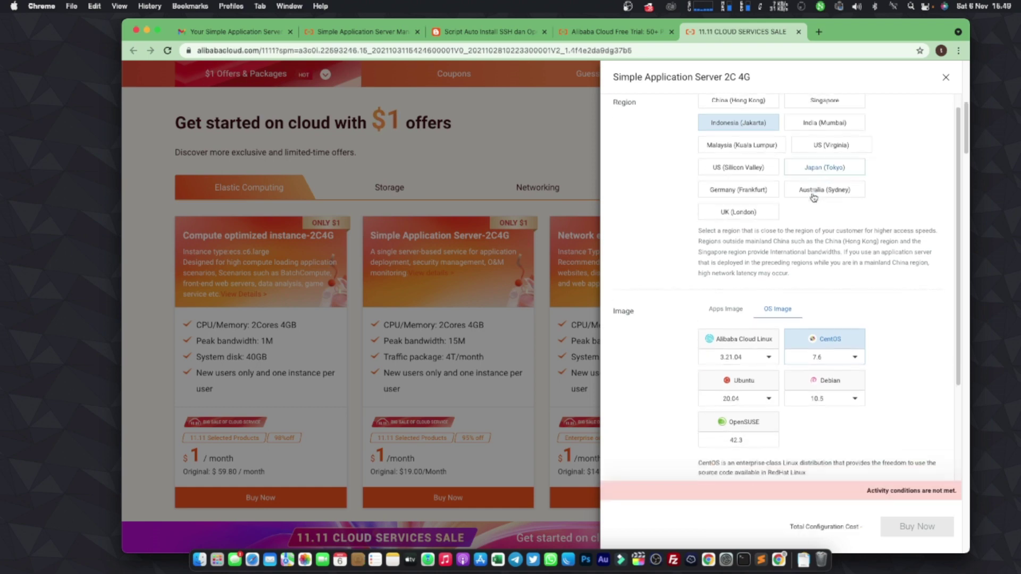
pyautogui.scroll(-3, 810, 199)
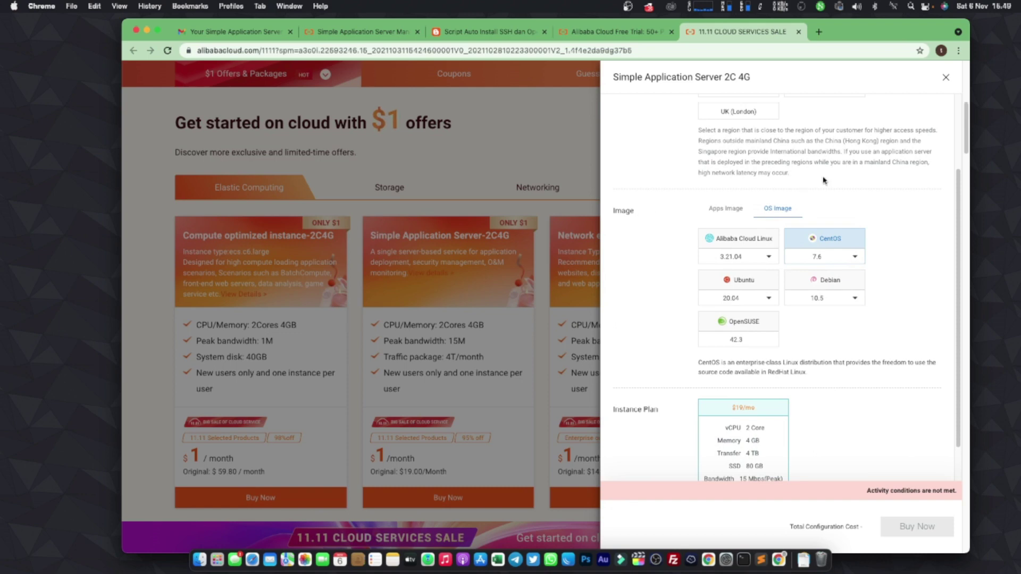
# - Choose the Debian OS image, keep version 10.5, and review the rest of the order
pyautogui.click(831, 290)
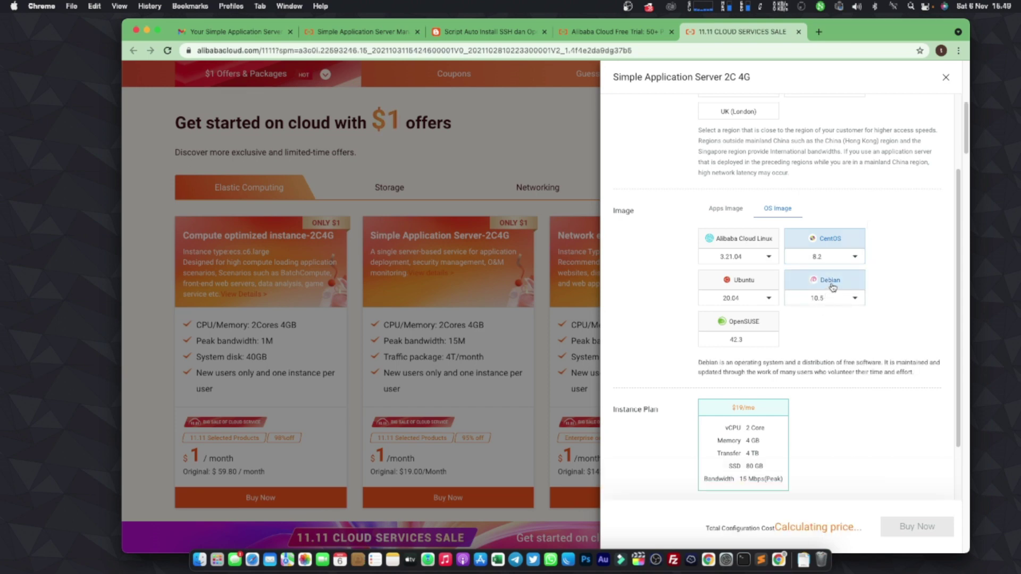
pyautogui.click(834, 299)
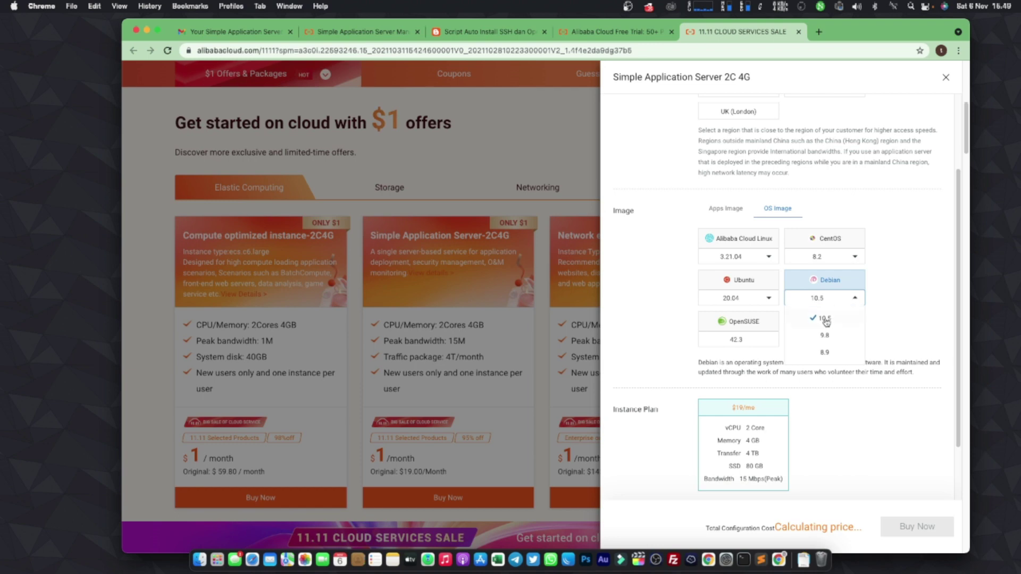
pyautogui.click(891, 270)
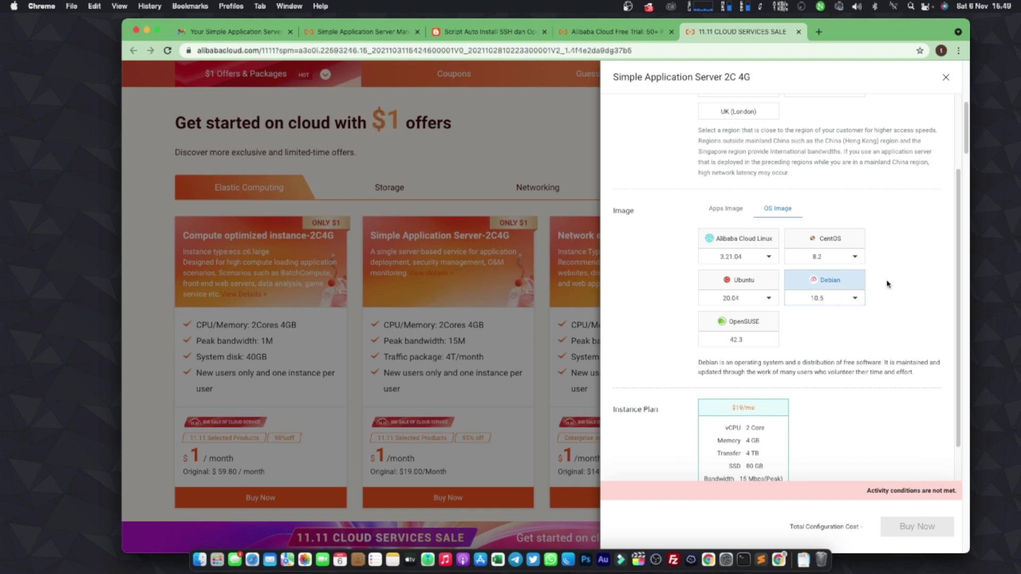
pyautogui.scroll(-3, 836, 281)
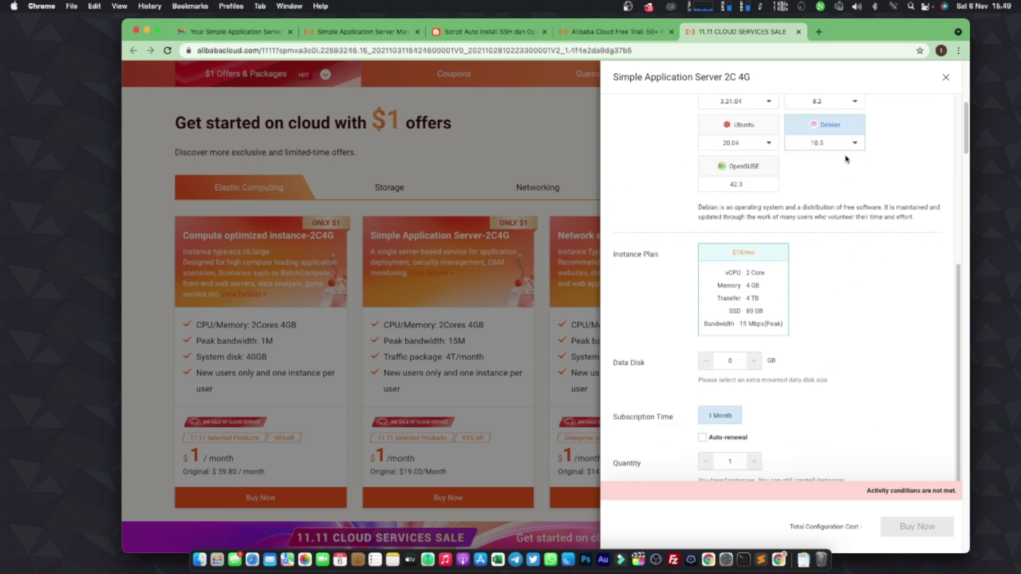
pyautogui.scroll(-1, 845, 159)
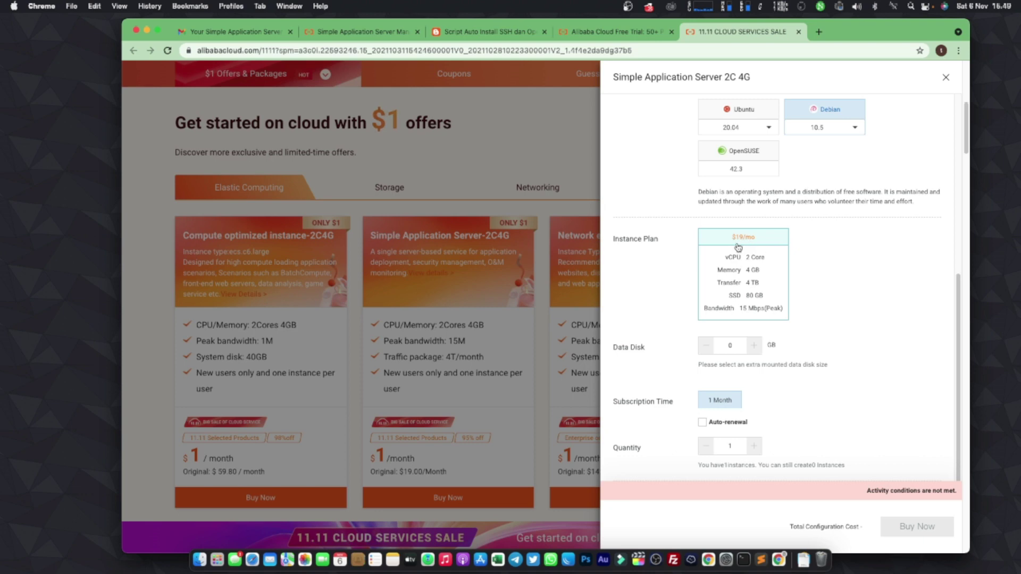
pyautogui.scroll(-3, 791, 258)
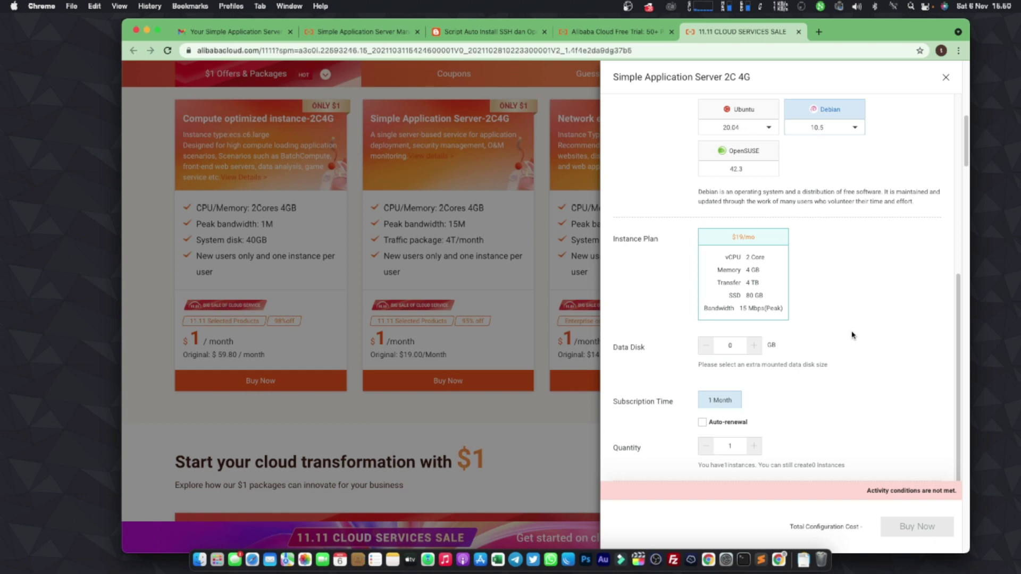
pyautogui.scroll(5, 852, 335)
pyautogui.scroll(-5, 851, 335)
# - Check the new Jakarta server dashboard and its Gmail creation email, ending on the dashboard
pyautogui.click(358, 34)
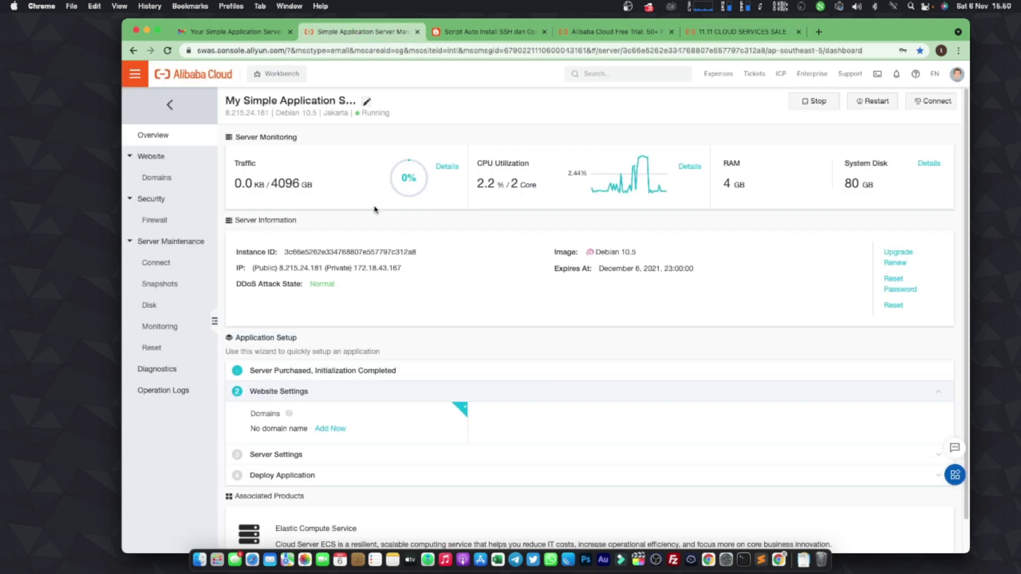
pyautogui.click(244, 33)
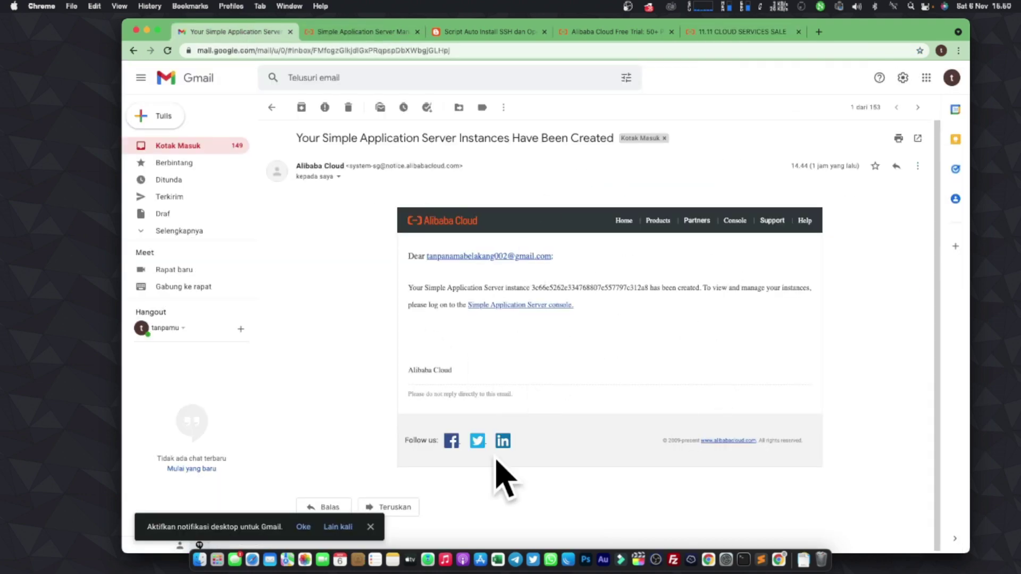
pyautogui.click(383, 33)
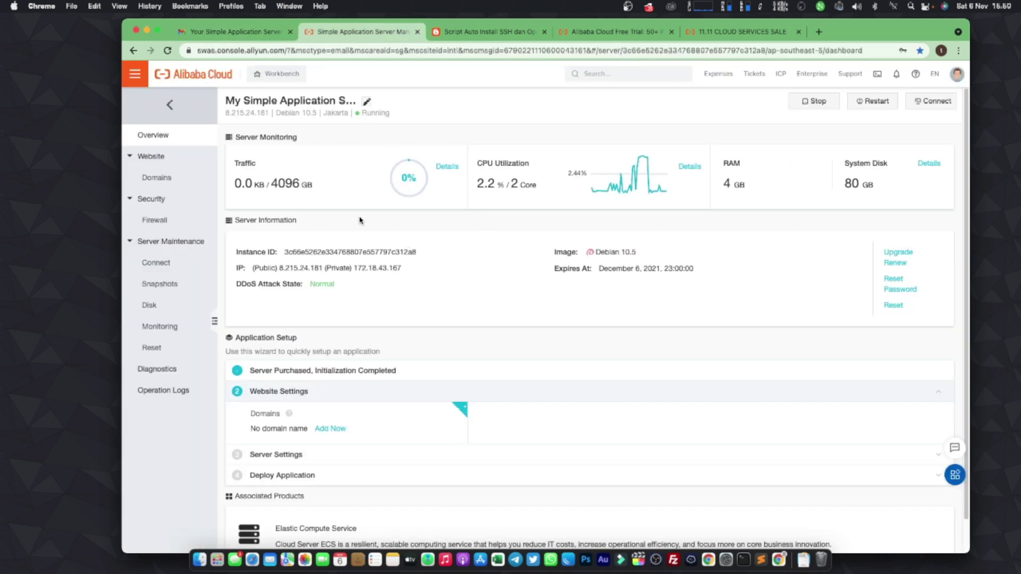
pyautogui.scroll(-1, 459, 306)
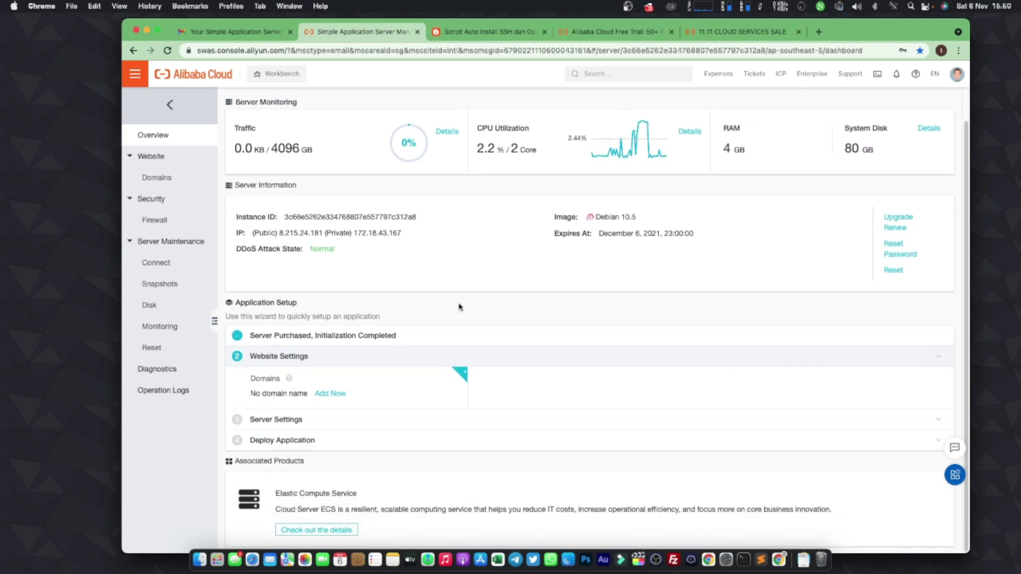
pyautogui.scroll(1, 458, 306)
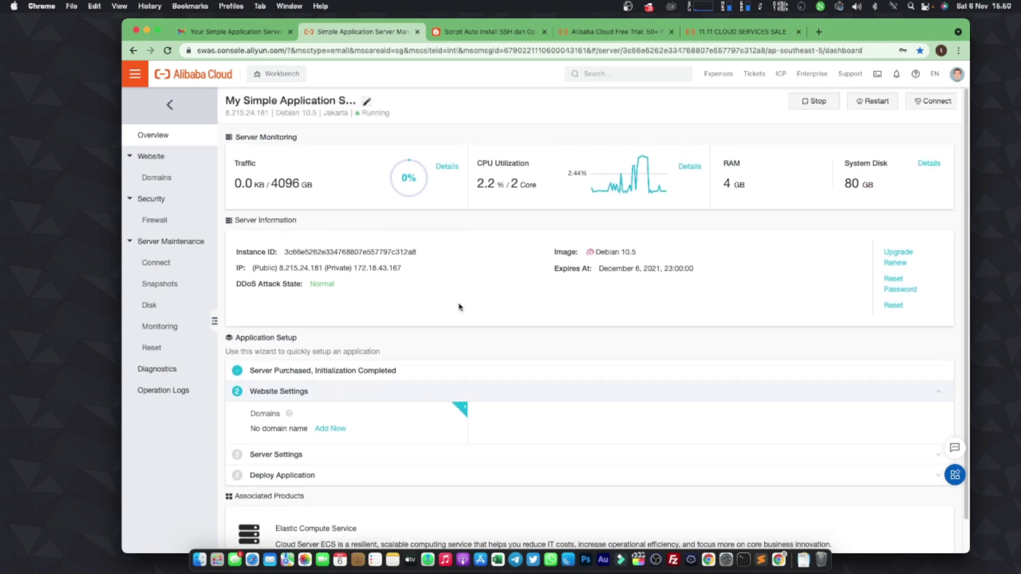
pyautogui.click(713, 33)
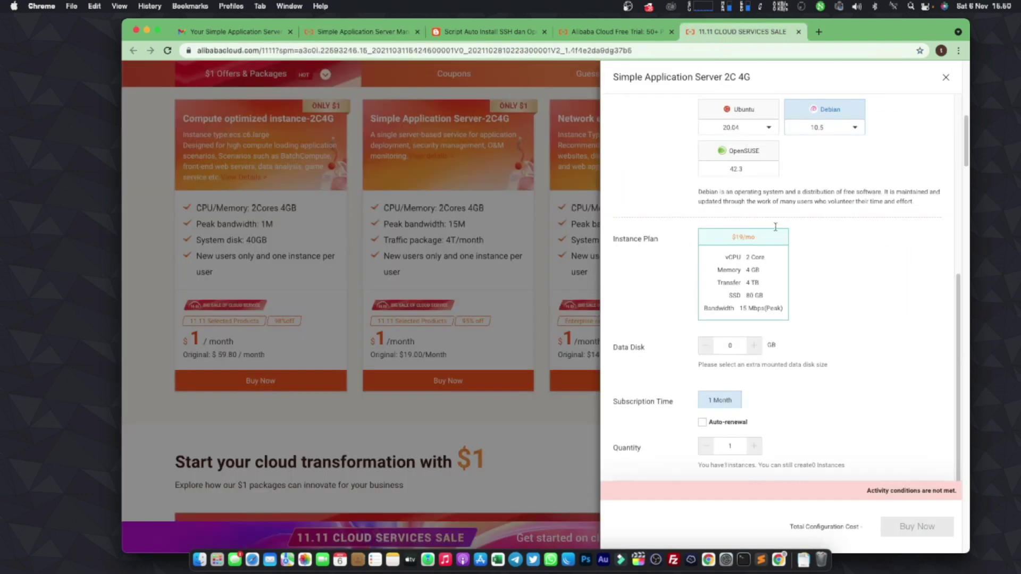
pyautogui.scroll(3, 797, 138)
pyautogui.scroll(1, 744, 151)
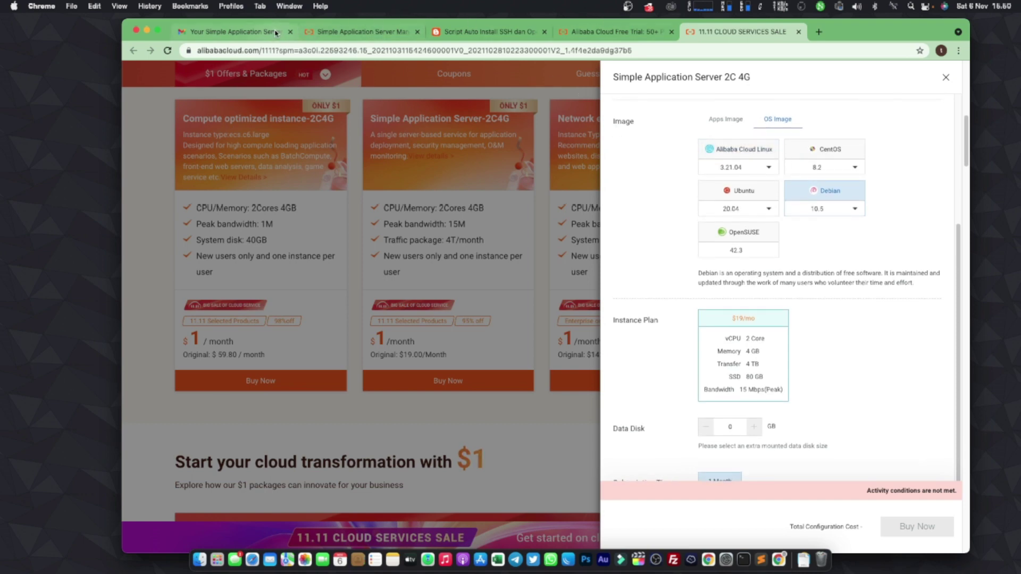
pyautogui.press('super+2')
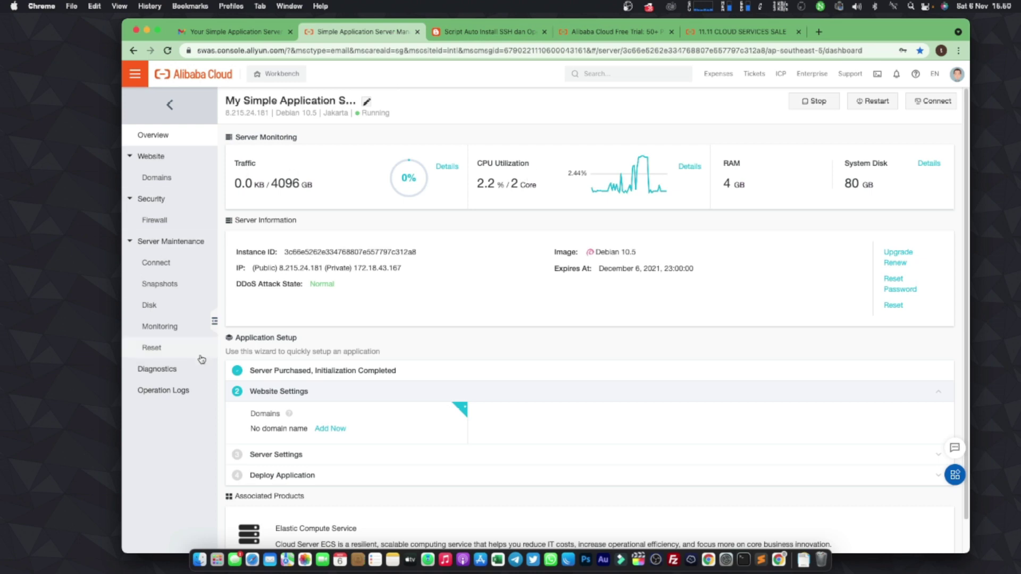
pyautogui.click(172, 354)
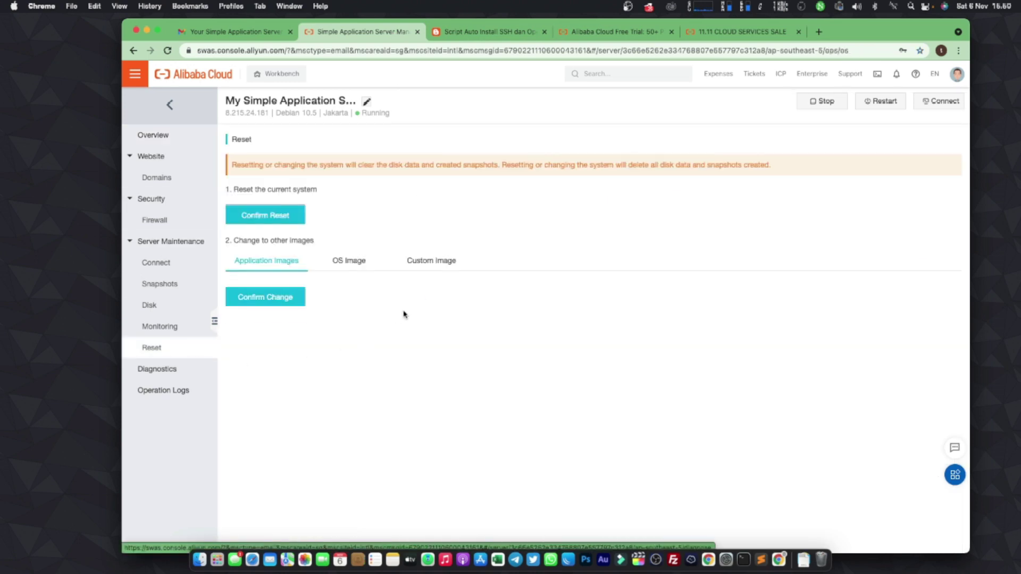
pyautogui.click(371, 264)
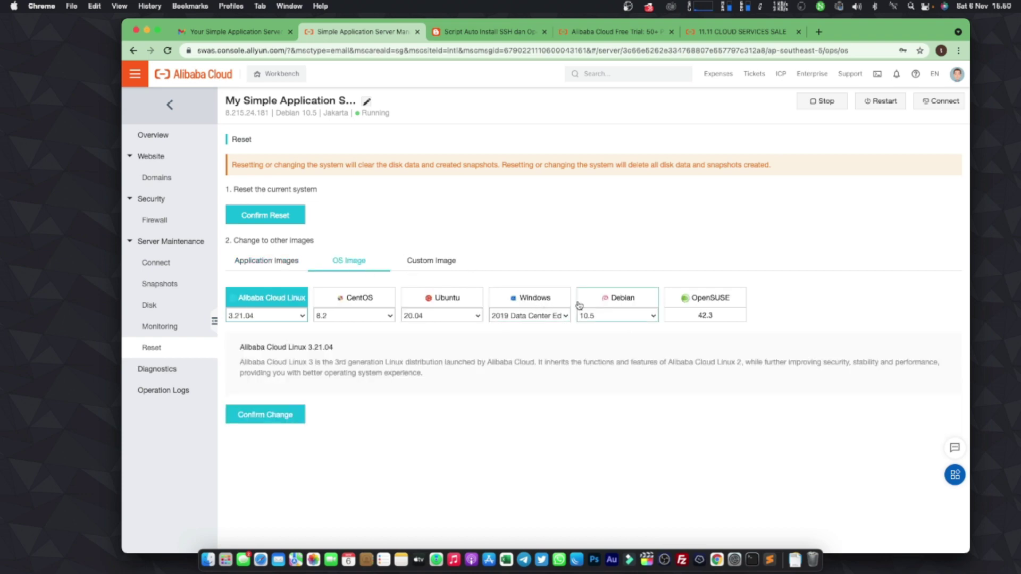
pyautogui.click(599, 303)
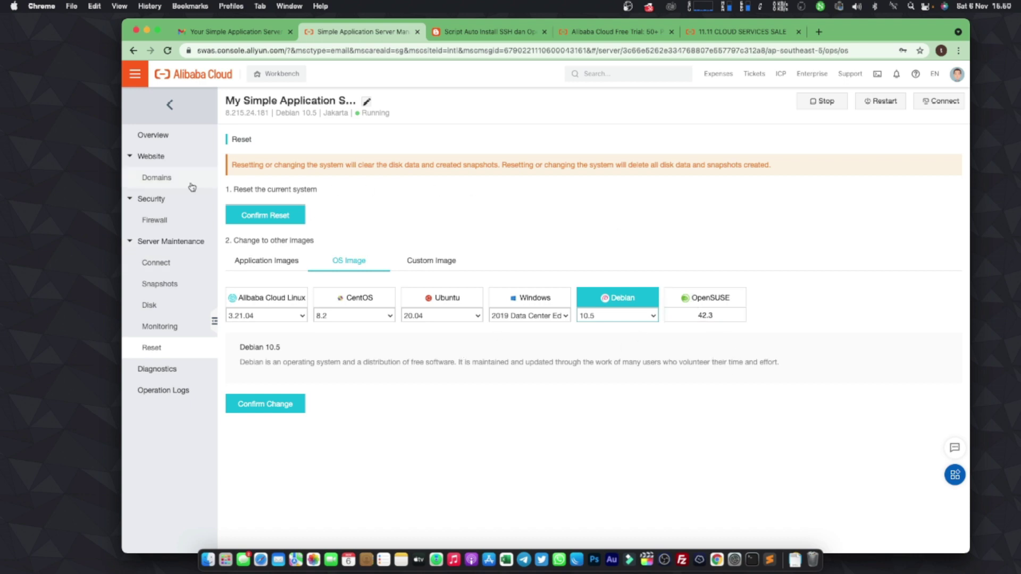
pyautogui.click(155, 135)
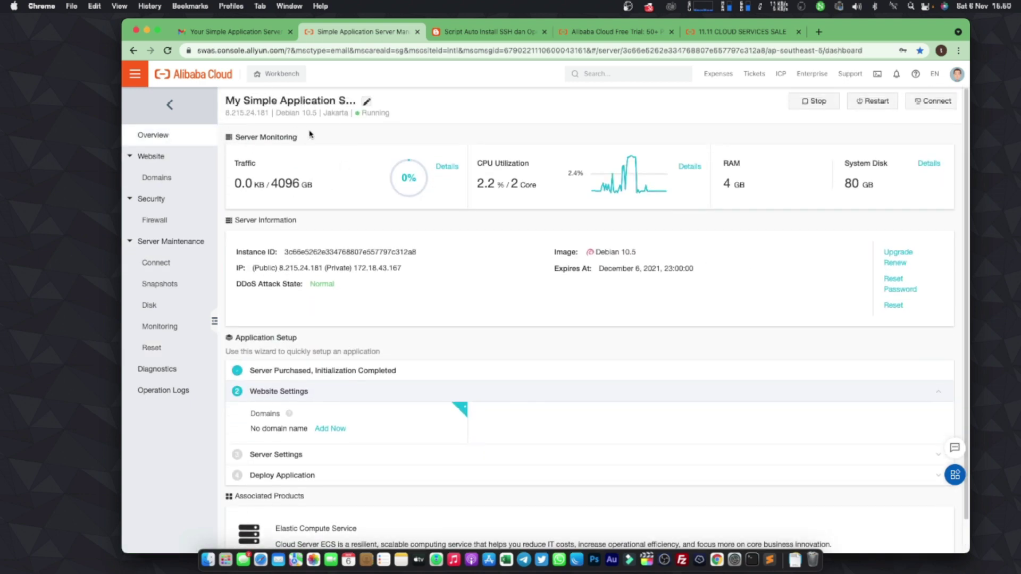
# - Highlight the server's Debian 10.5 image, public IP address and Jakarta region on the dashboard
pyautogui.scroll(-1, 548, 185)
pyautogui.scroll(1, 524, 398)
pyautogui.moveTo(603, 253); pyautogui.dragTo(688, 261)
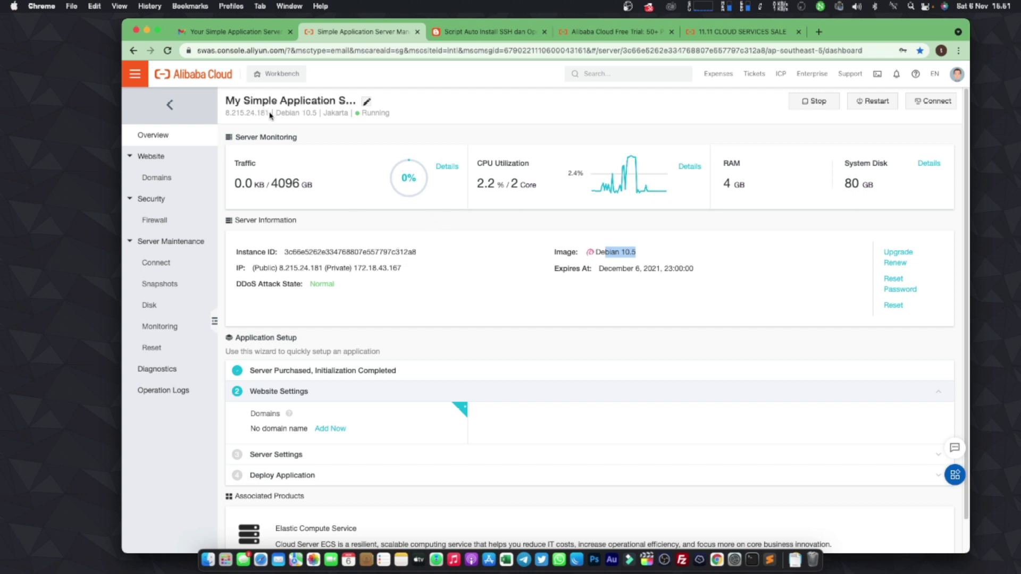
pyautogui.moveTo(269, 115); pyautogui.dragTo(224, 115)
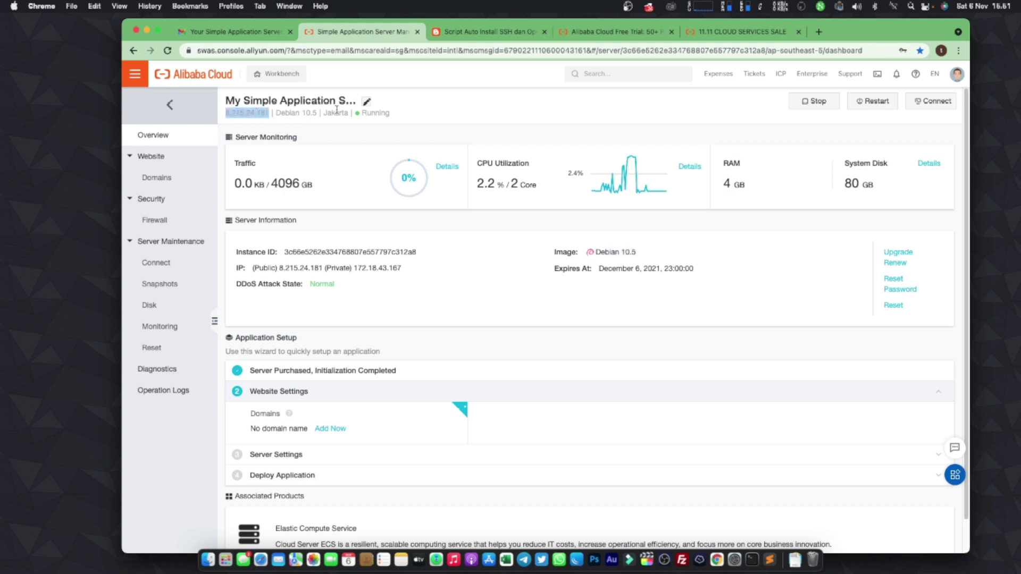
pyautogui.moveTo(323, 113); pyautogui.dragTo(334, 114)
pyautogui.click(294, 115)
# - Review the firewall rules allowing ports 22, 443 and 80, then go to the kangarif SSH article
pyautogui.scroll(-2, 506, 243)
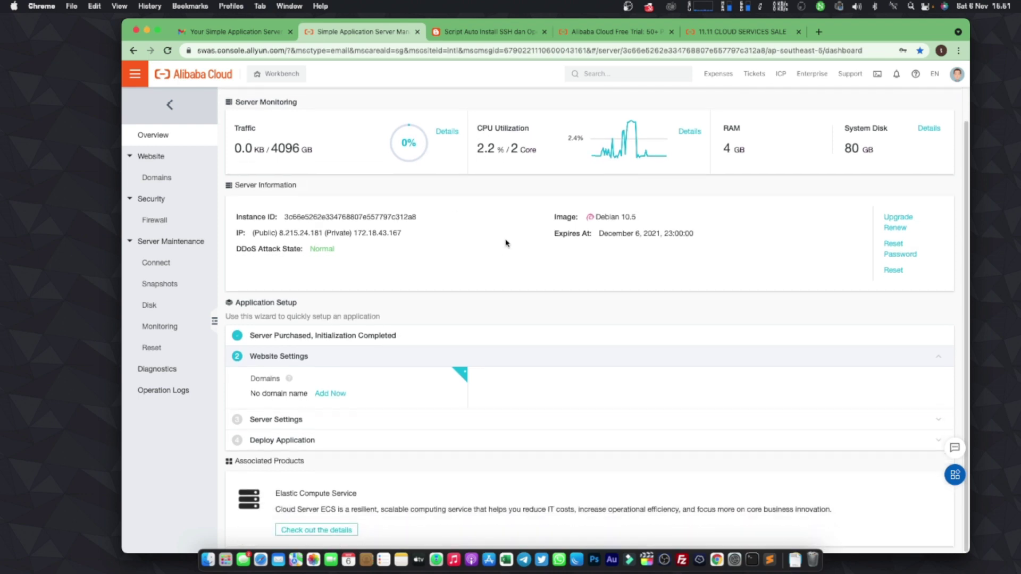
pyautogui.scroll(1, 506, 243)
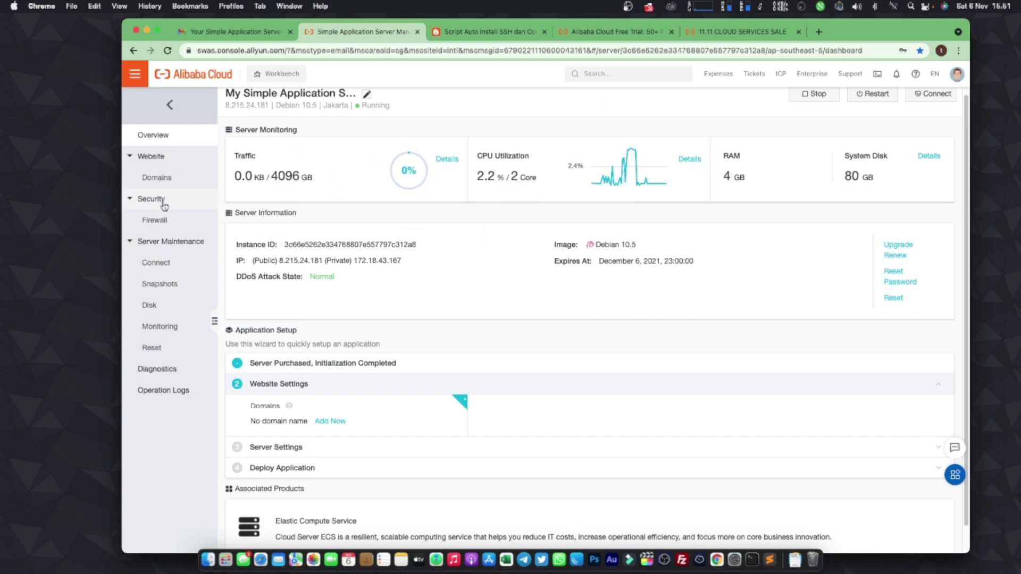
pyautogui.click(162, 224)
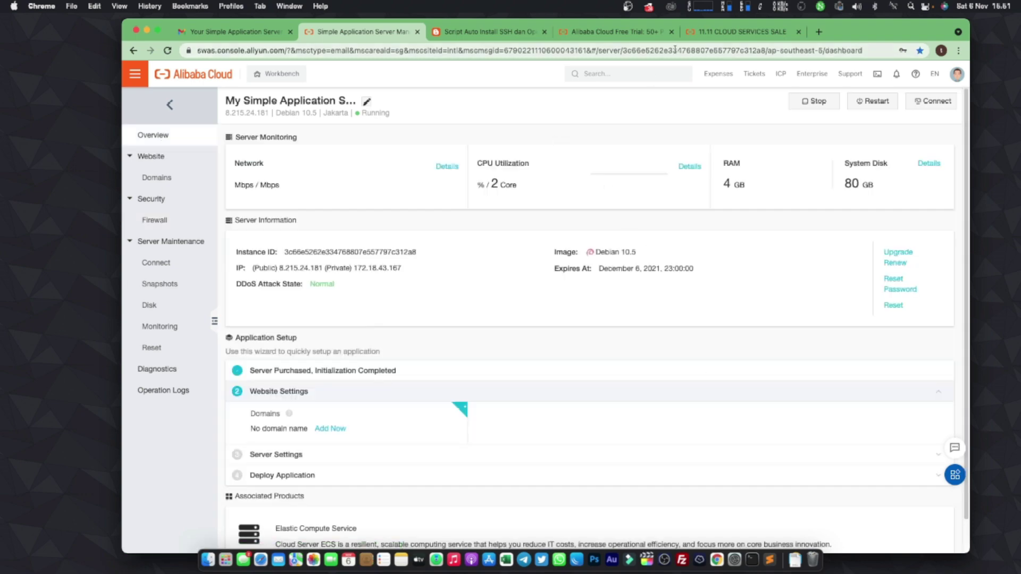
pyautogui.click(522, 27)
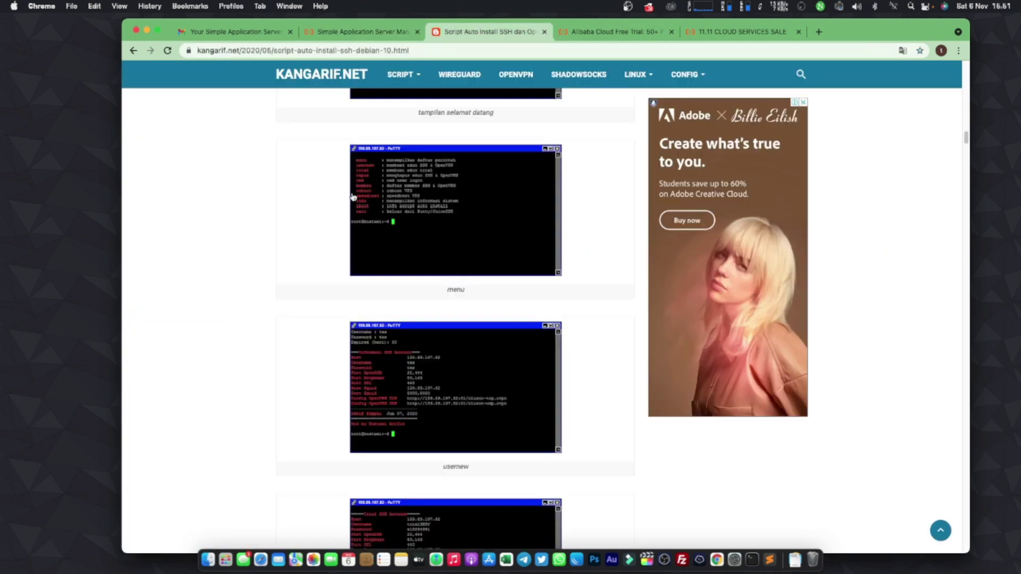
# - Scroll the article to the deb10.sh download, chmod and run steps, then bring Termius forward
pyautogui.scroll(15, 344, 203)
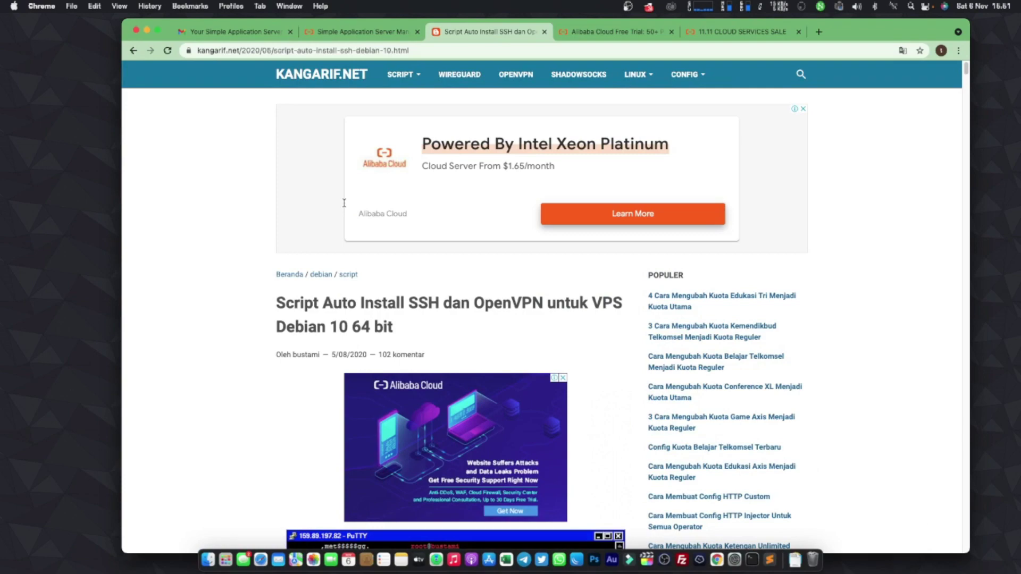
pyautogui.scroll(-6, 344, 203)
pyautogui.scroll(6, 344, 203)
pyautogui.scroll(-5, 492, 303)
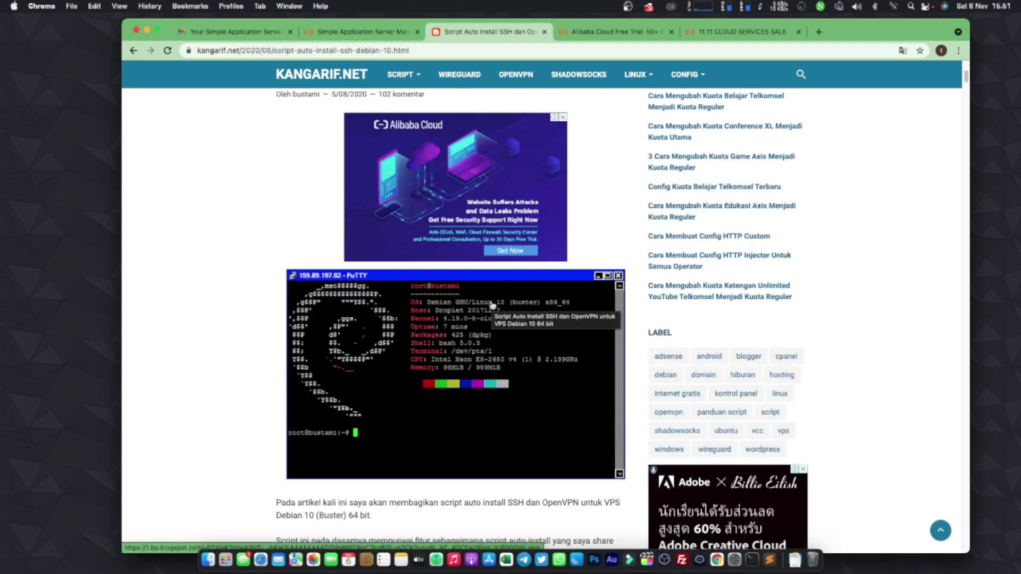
pyautogui.scroll(-14, 493, 304)
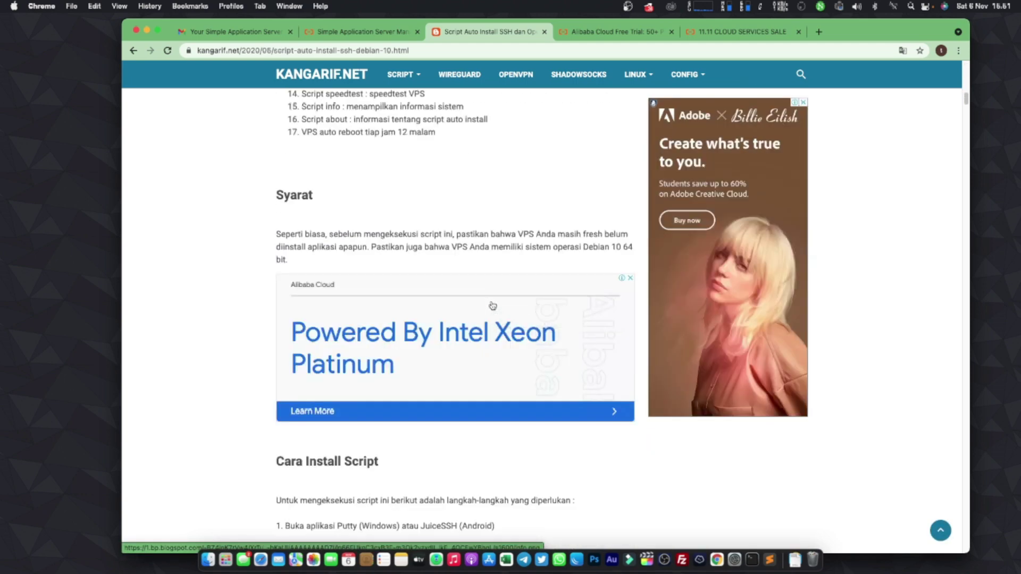
pyautogui.scroll(7, 491, 301)
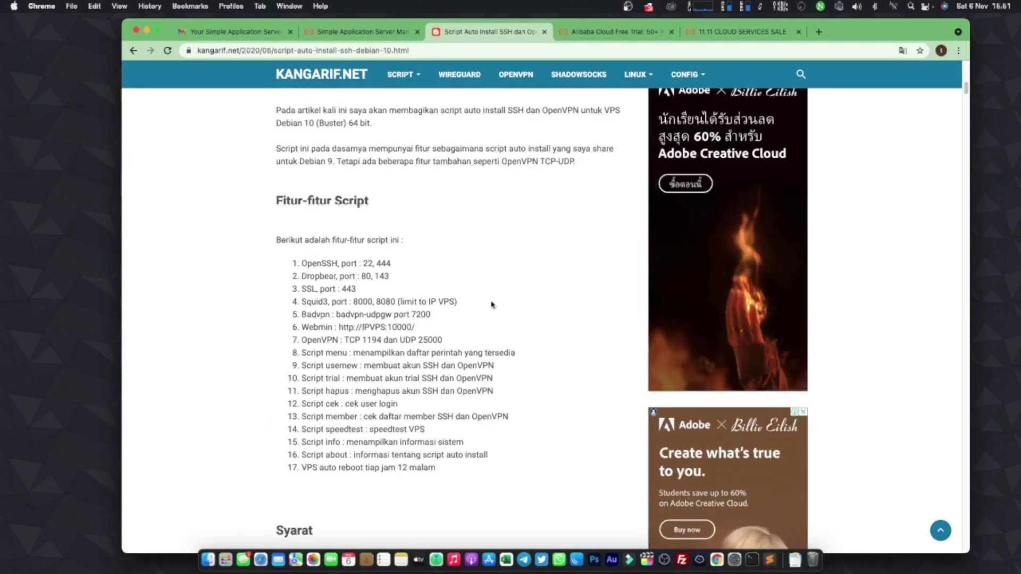
pyautogui.scroll(-1, 492, 304)
pyautogui.scroll(-5, 491, 305)
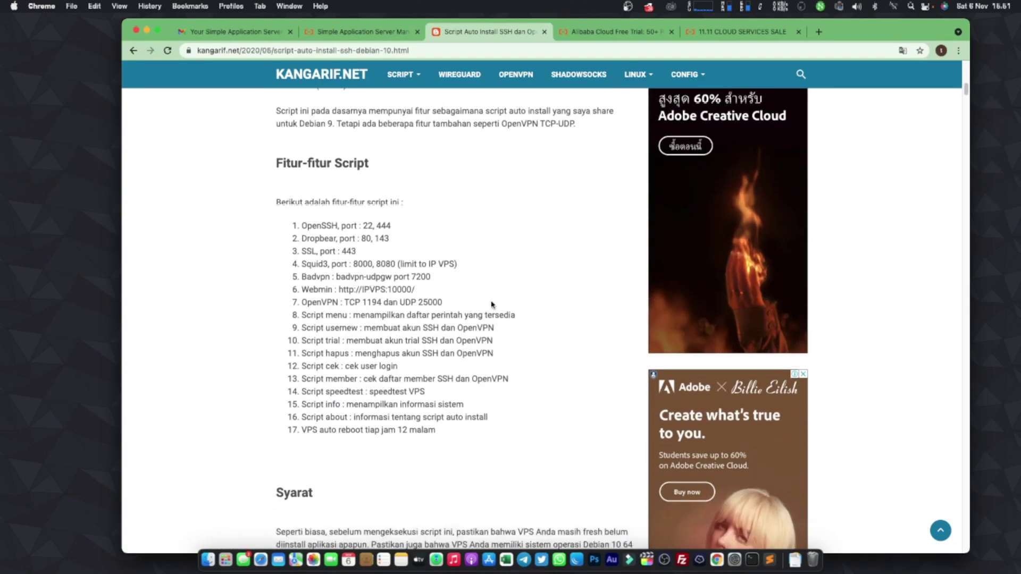
pyautogui.scroll(-8, 491, 301)
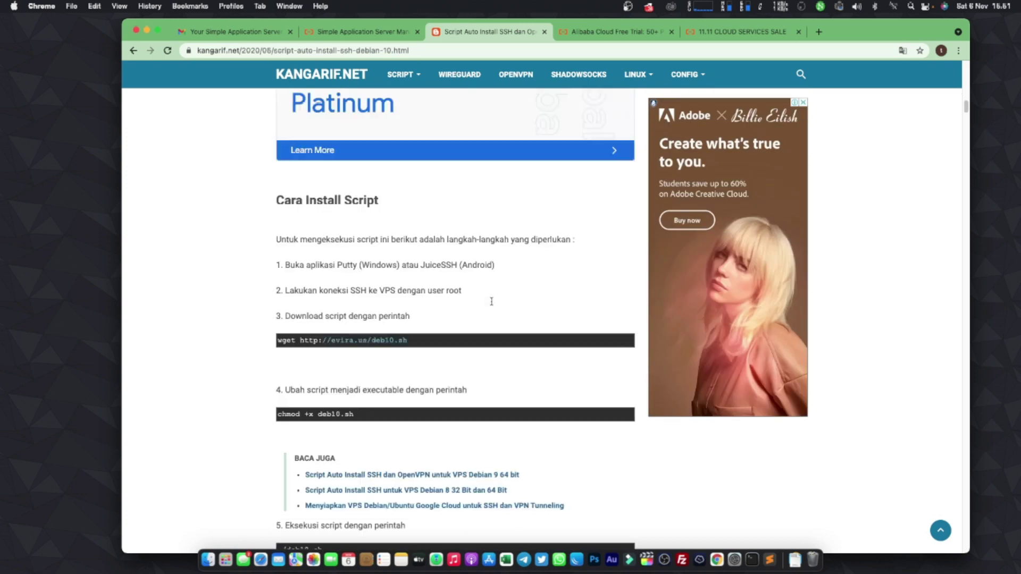
pyautogui.scroll(4, 491, 303)
pyautogui.scroll(-6, 491, 303)
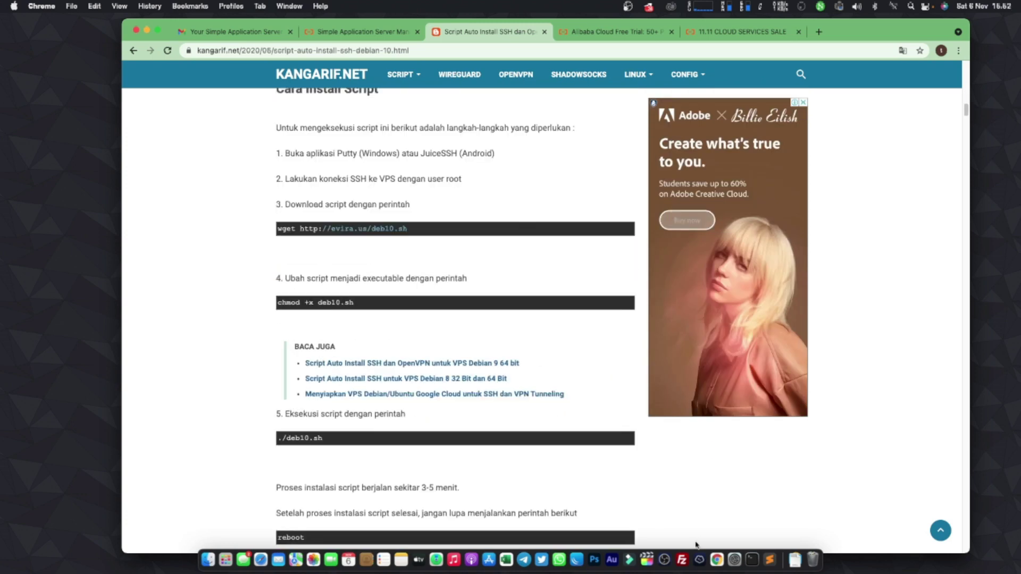
pyautogui.click(702, 556)
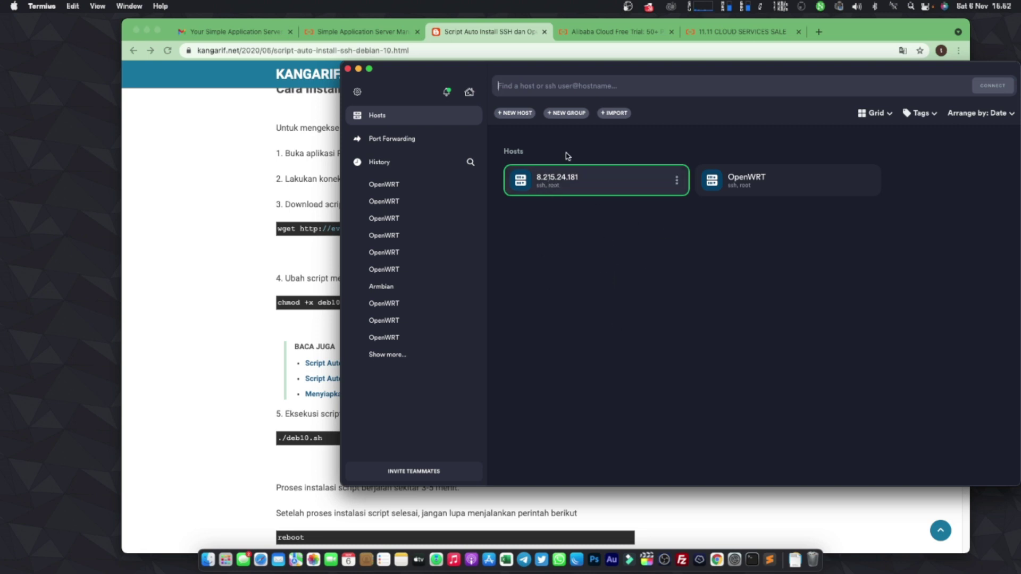
# - Connect to the 8.215.24.181 host in Termius, verifying the IP against the Alibaba dashboard
pyautogui.moveTo(454, 72); pyautogui.dragTo(380, 77)
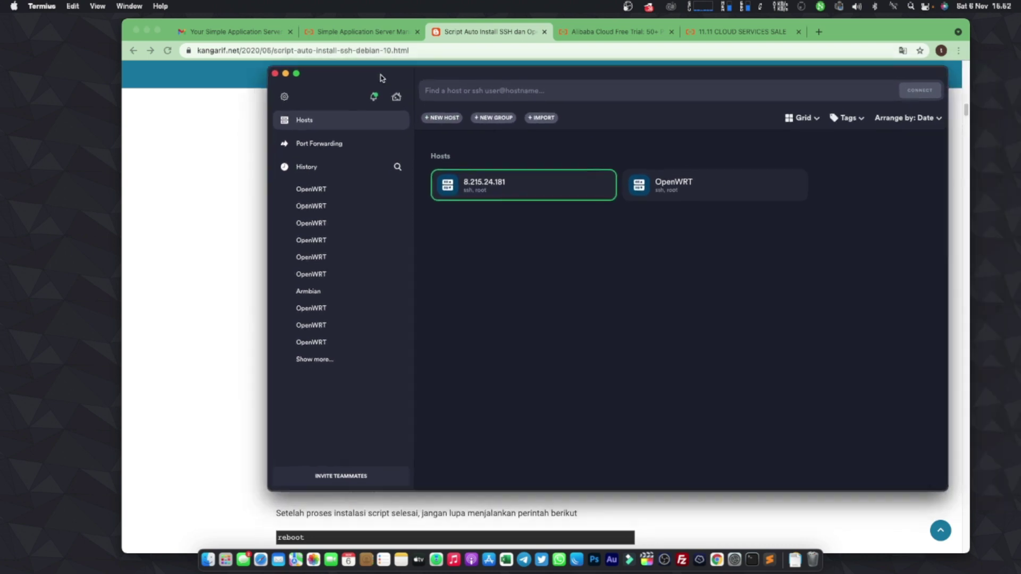
pyautogui.doubleClick(510, 182)
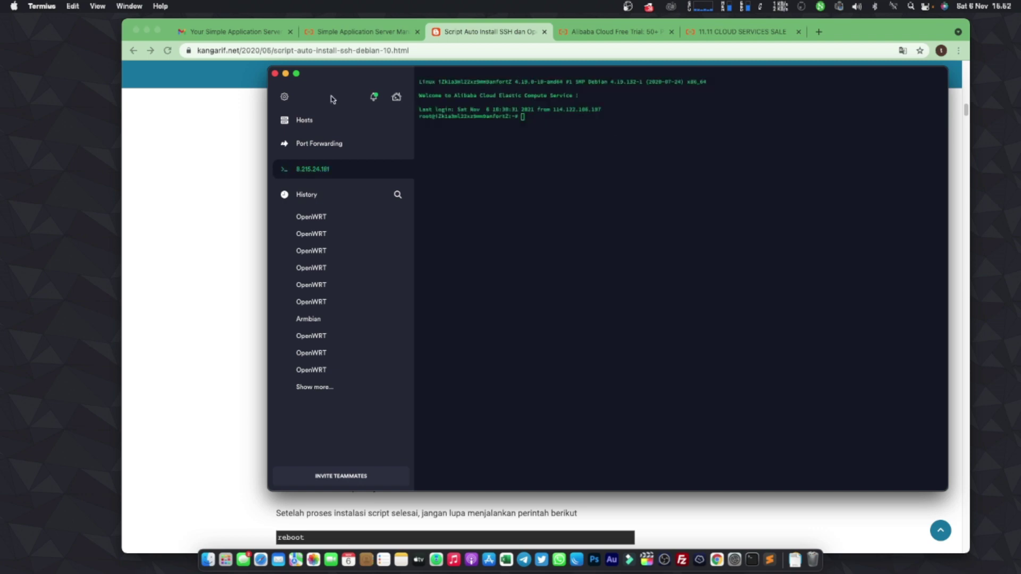
pyautogui.click(355, 33)
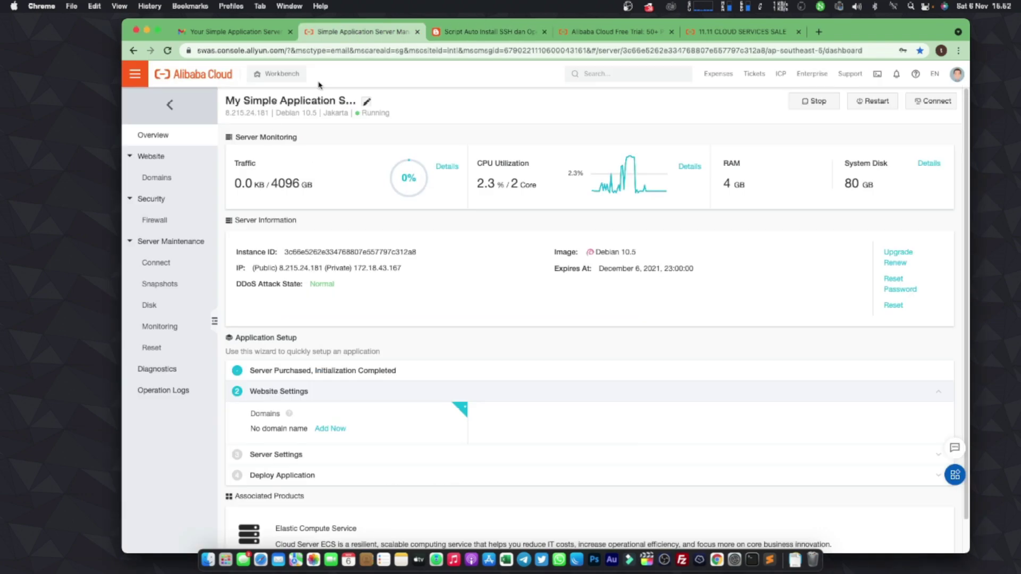
pyautogui.moveTo(227, 113); pyautogui.dragTo(274, 120)
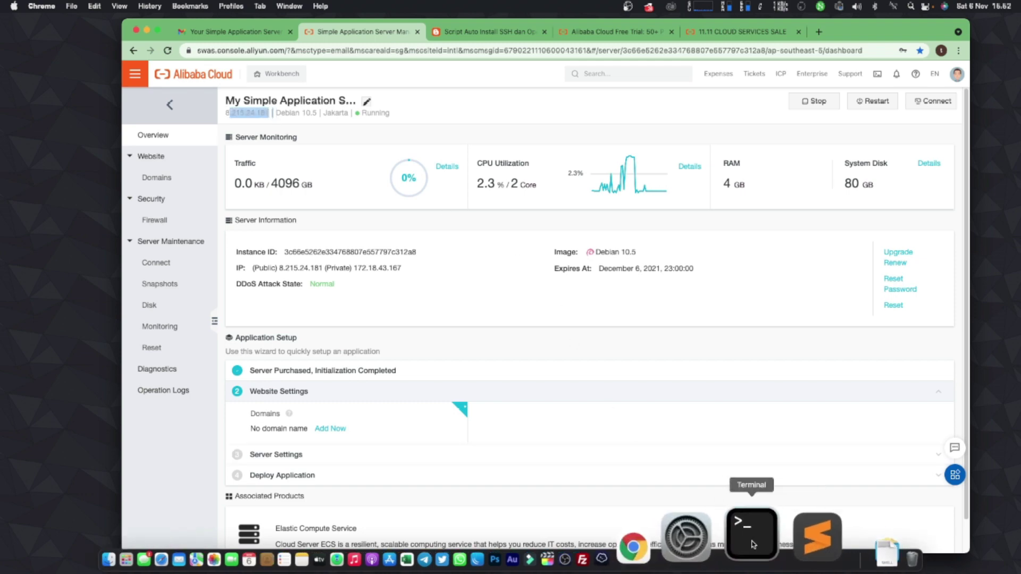
pyautogui.click(671, 535)
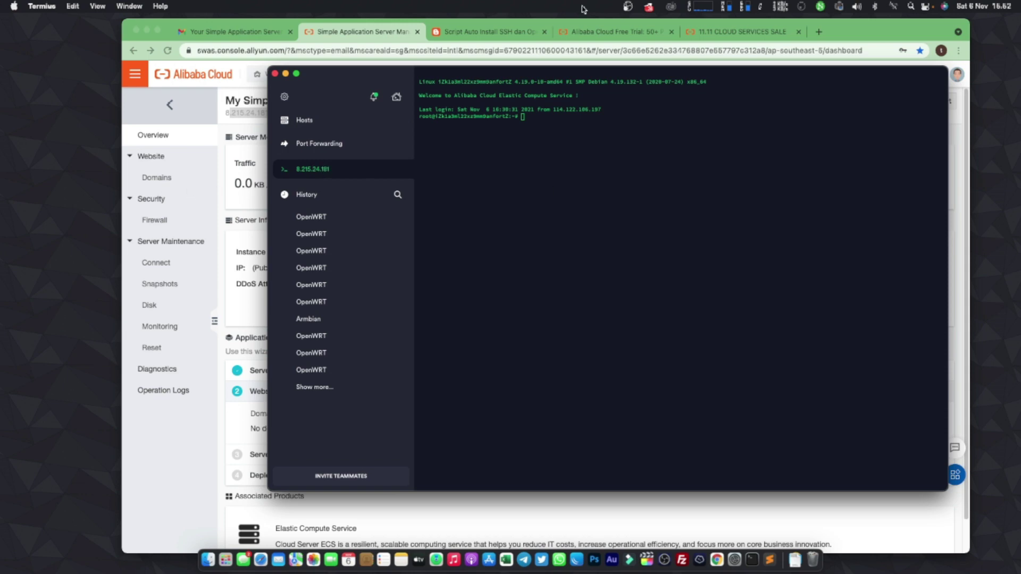
pyautogui.click(514, 33)
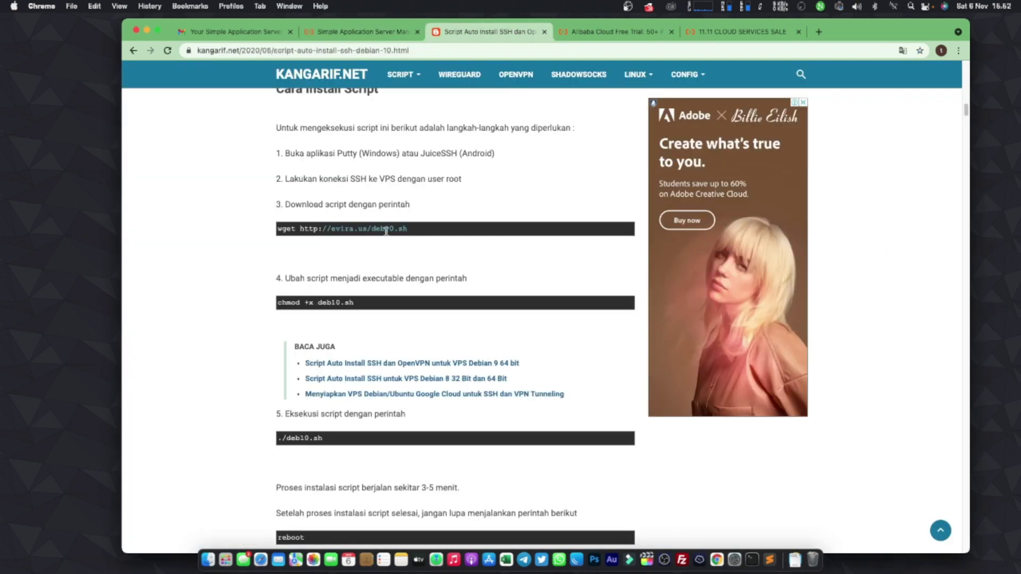
# - Copy the wget command from the article and run it in Termius to download deb10.sh
pyautogui.scroll(2, 383, 230)
pyautogui.scroll(-5, 393, 223)
pyautogui.scroll(3, 411, 211)
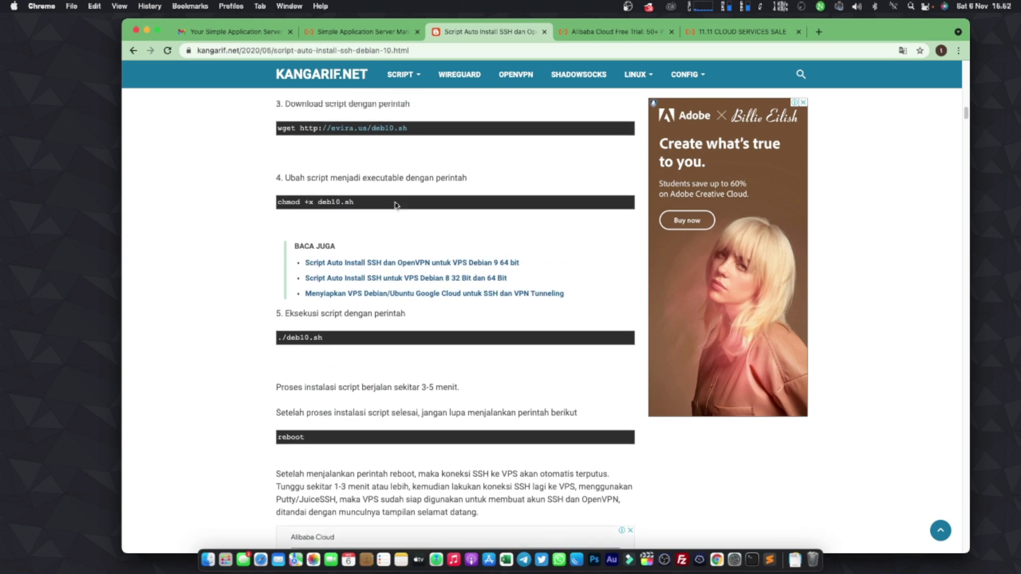
pyautogui.moveTo(412, 259); pyautogui.dragTo(277, 259)
pyautogui.rightClick(276, 259)
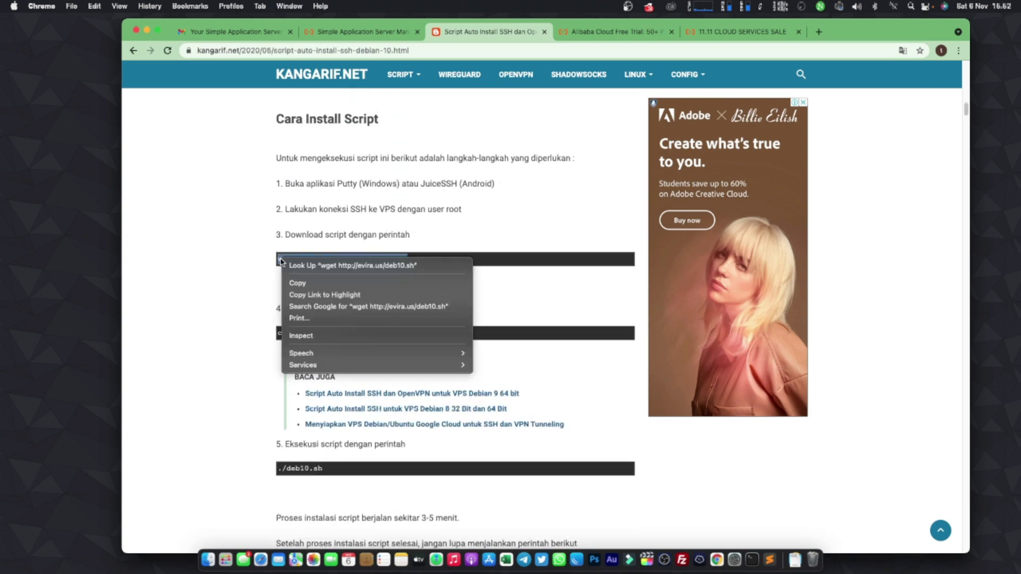
pyautogui.click(306, 285)
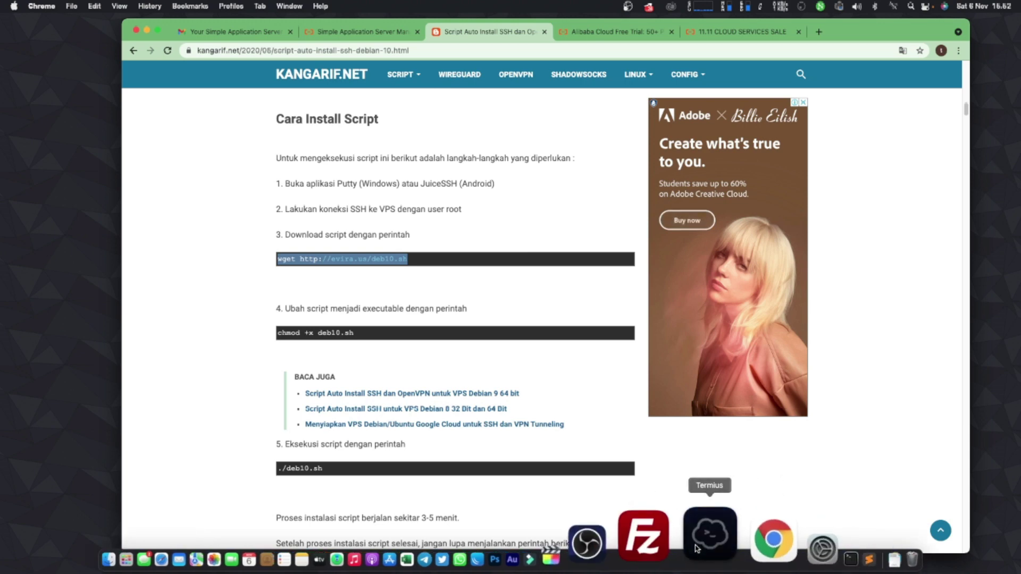
pyautogui.click(700, 559)
pyautogui.press('super+v')
pyautogui.press('Return')
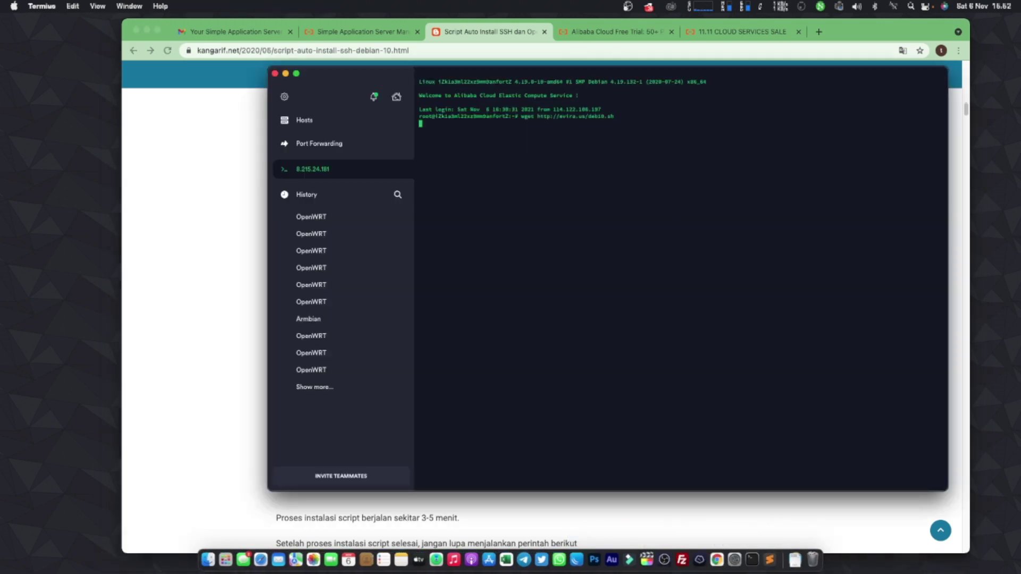
# - Copy and run chmod +x deb10.sh in the terminal to make the script executable
pyautogui.click(207, 210)
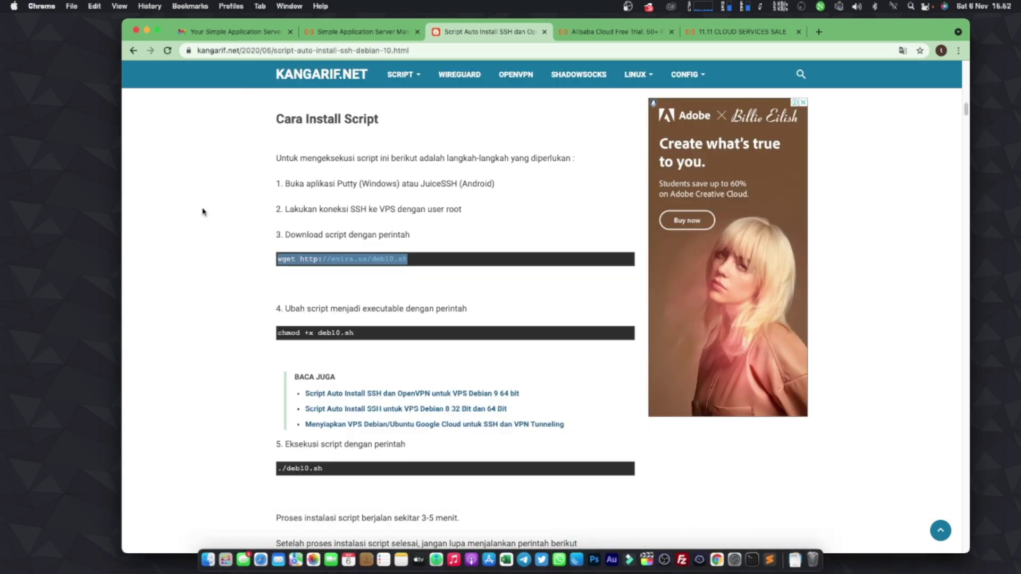
pyautogui.scroll(-1, 321, 333)
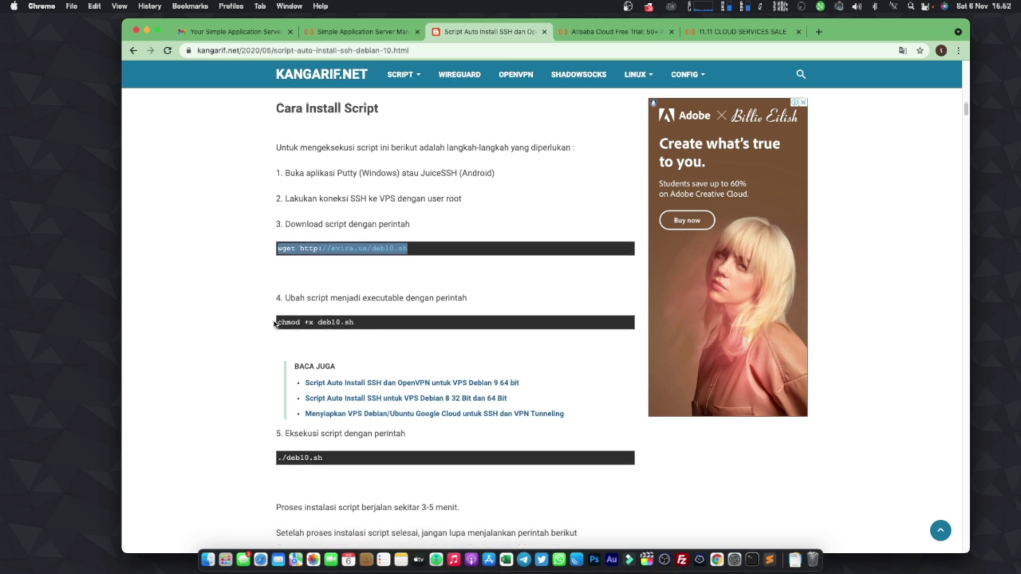
pyautogui.moveTo(277, 323); pyautogui.dragTo(376, 324)
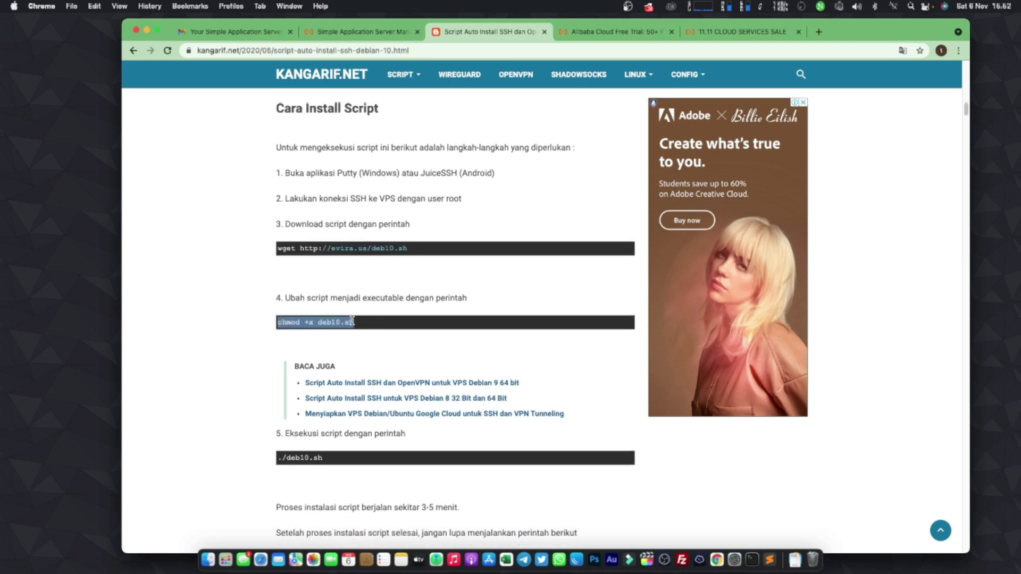
pyautogui.rightClick(352, 321)
pyautogui.click(693, 542)
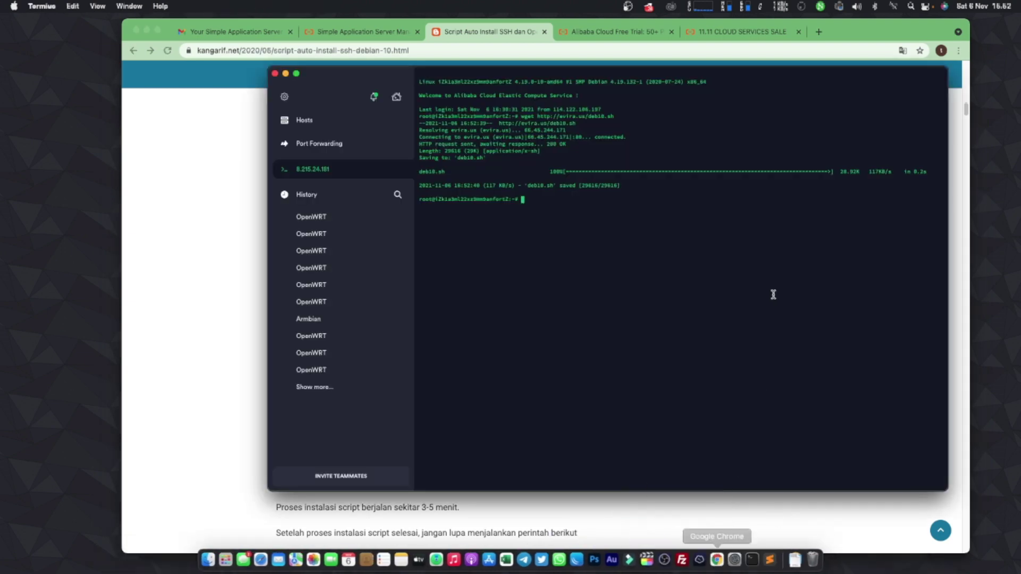
pyautogui.press('super+v')
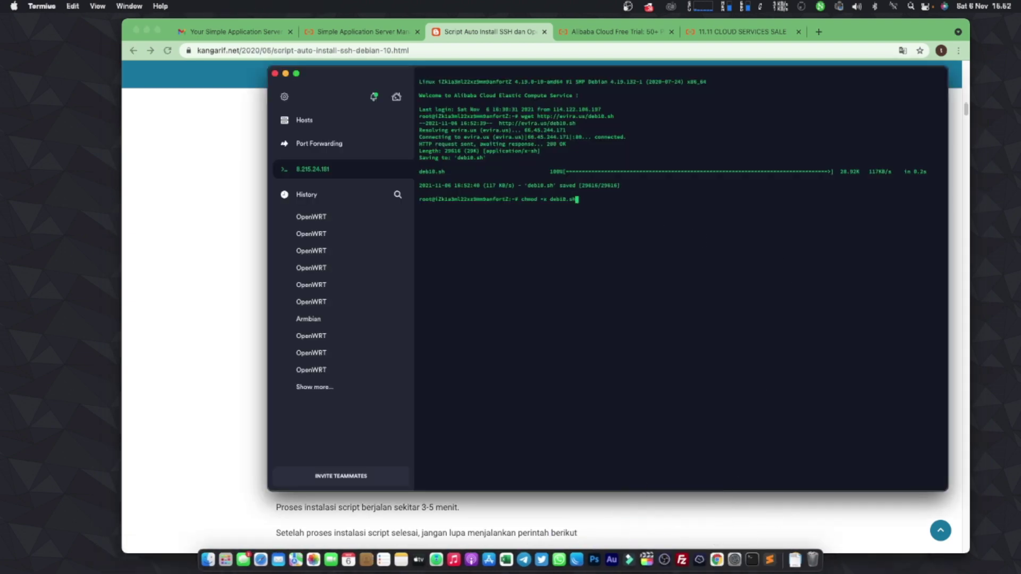
pyautogui.press('Return')
# - Copy ./deb10.sh from the article and paste it at the root prompt without running it
pyautogui.click(222, 217)
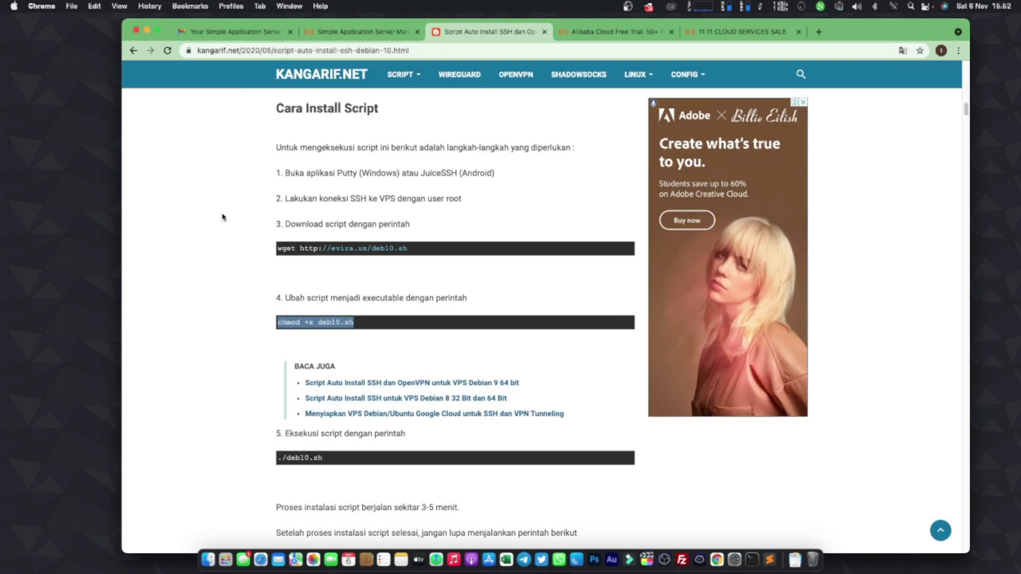
pyautogui.scroll(-3, 223, 216)
pyautogui.moveTo(324, 383)
pyautogui.mouseDown()
pyautogui.moveTo(277, 383)
pyautogui.moveTo(318, 383)
pyautogui.mouseUp()
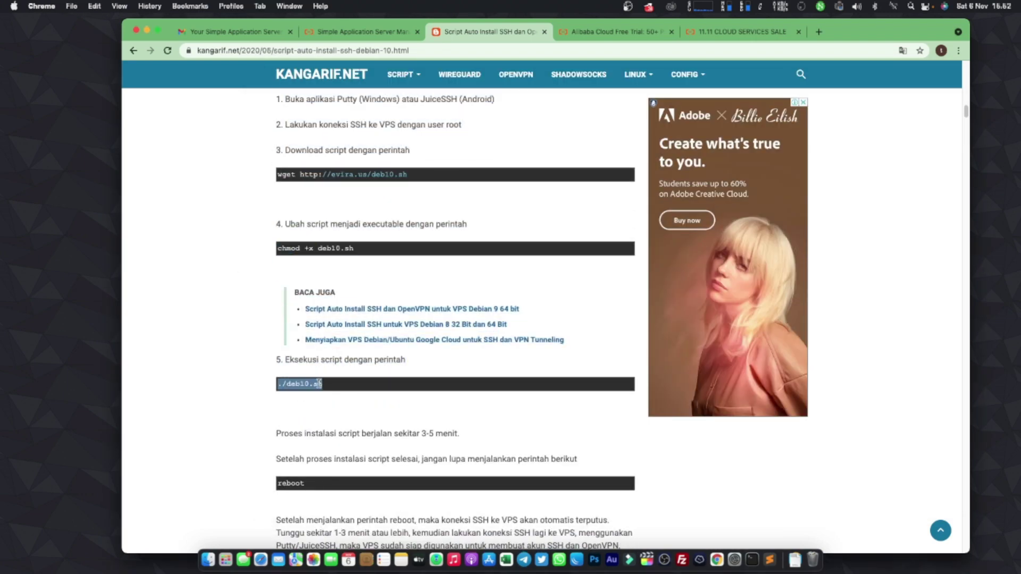
pyautogui.rightClick(318, 384)
pyautogui.click(341, 405)
pyautogui.click(699, 559)
pyautogui.press('super+v')
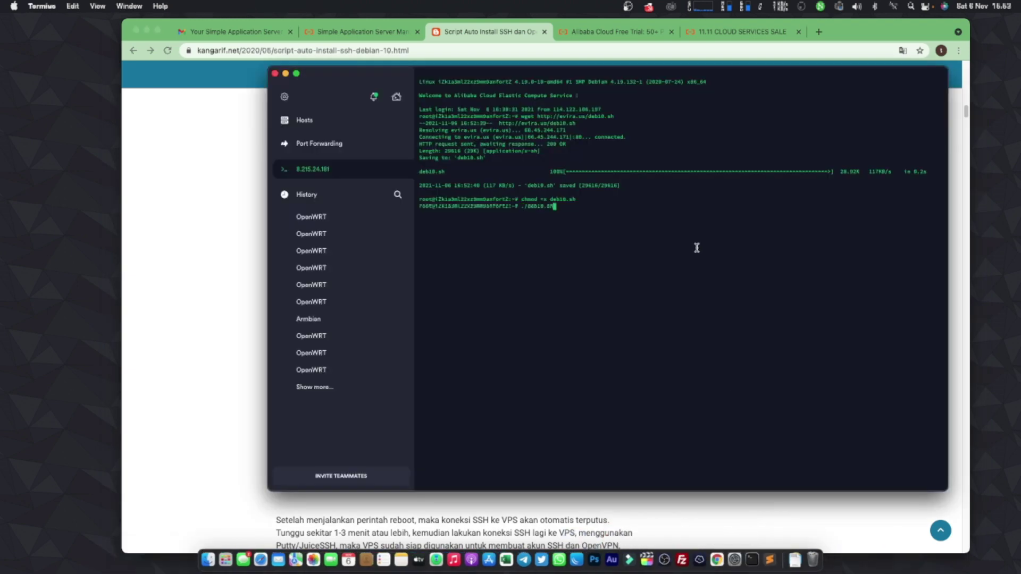
# - Run the deb10.sh auto-install script and reboot the server once it finishes
pyautogui.press('Return')
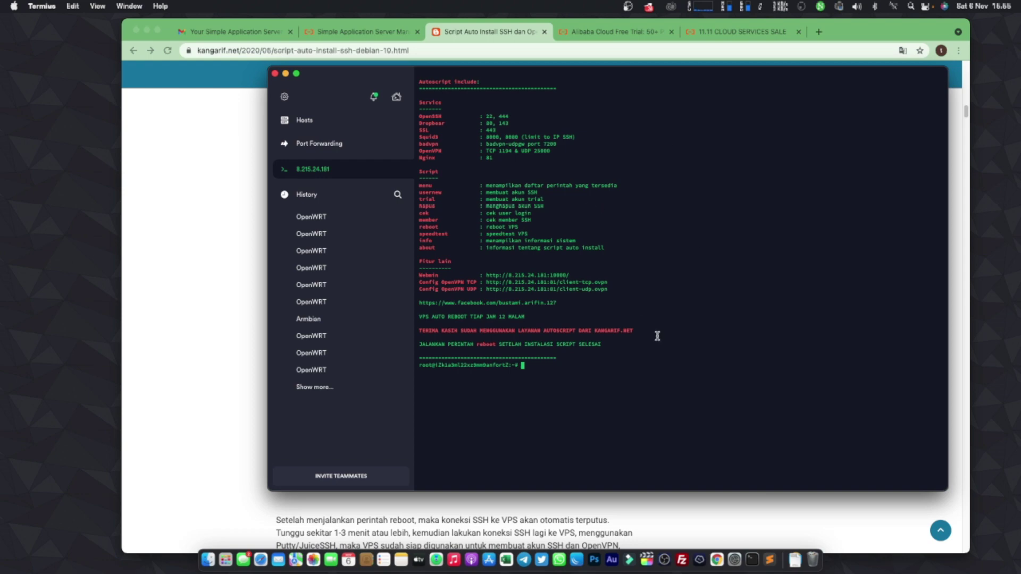
pyautogui.write('rebo')
pyautogui.press('BackSpace')
pyautogui.press('BackSpace')
pyautogui.press('BackSpace')
pyautogui.write('oot')
pyautogui.press('Return')
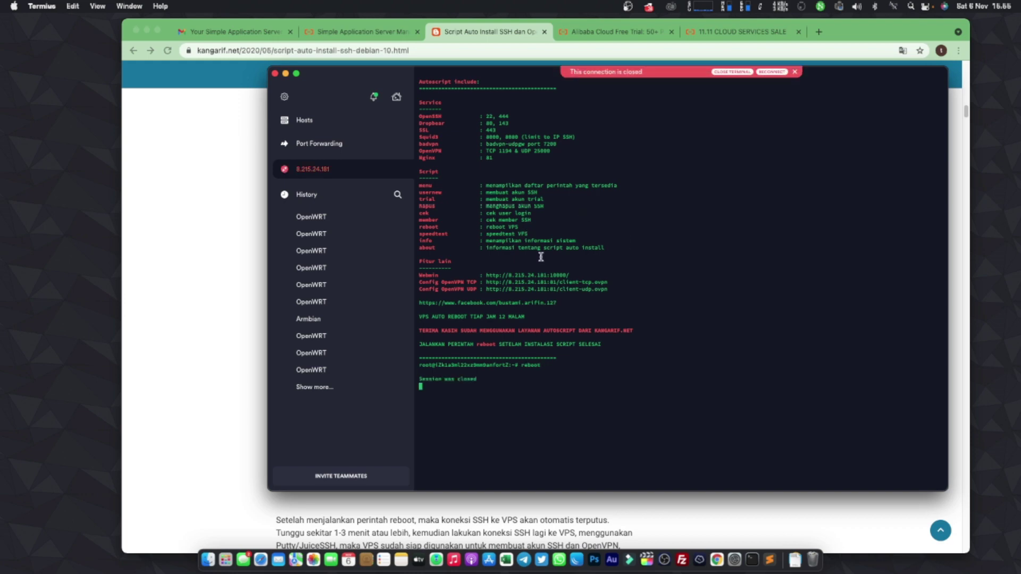
# - Reconnect to host 8.215.24.181 and display the script's command list with menu
pyautogui.click(402, 169)
pyautogui.doubleClick(519, 185)
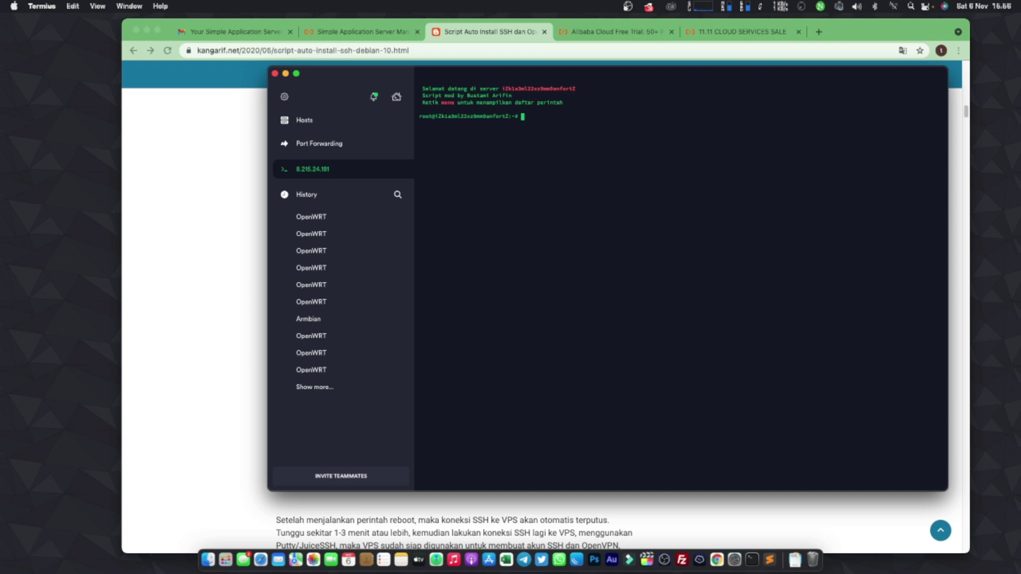
pyautogui.write('menu')
pyautogui.press('Return')
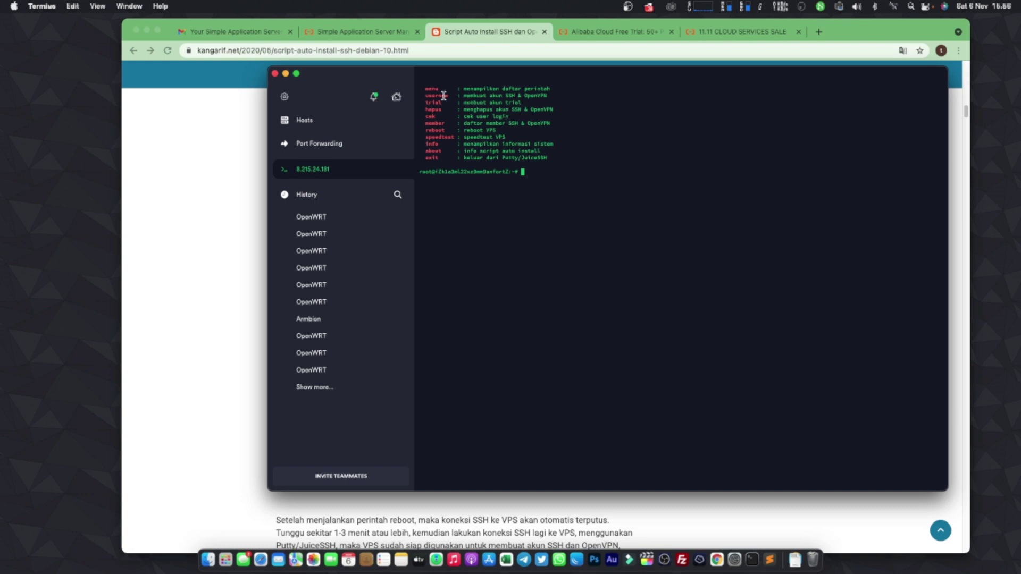
# - Highlight the menu and trial command descriptions in the listed commands
pyautogui.moveTo(467, 90); pyautogui.dragTo(555, 93)
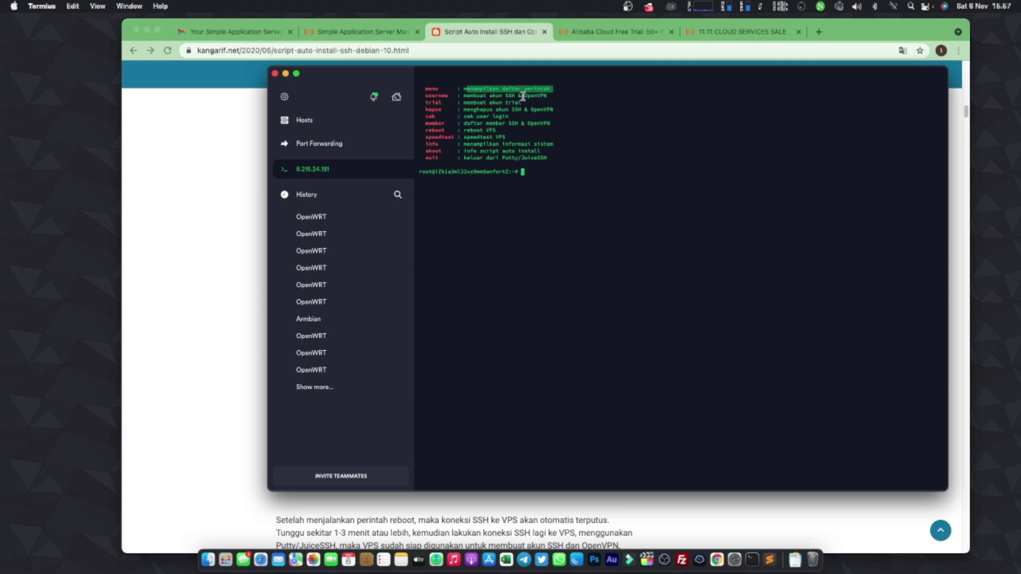
pyautogui.doubleClick(431, 102)
pyautogui.moveTo(484, 104); pyautogui.dragTo(547, 105)
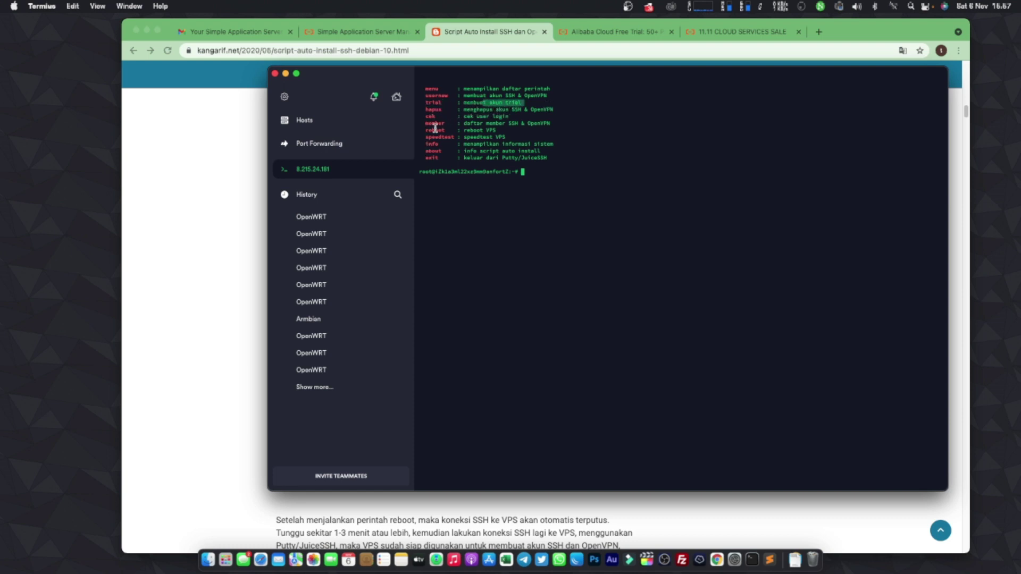
pyautogui.click(536, 170)
# - Create an SSH account via usernew, entering a username, a password and 31 expiry days
pyautogui.press('Return')
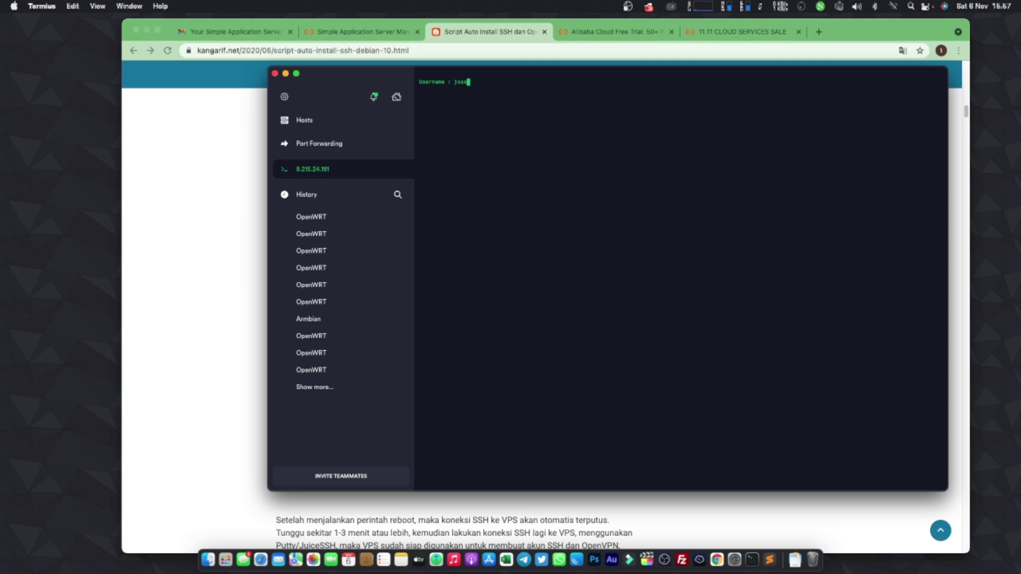
pyautogui.press('Return')
pyautogui.press('Return')
pyautogui.press('Return')
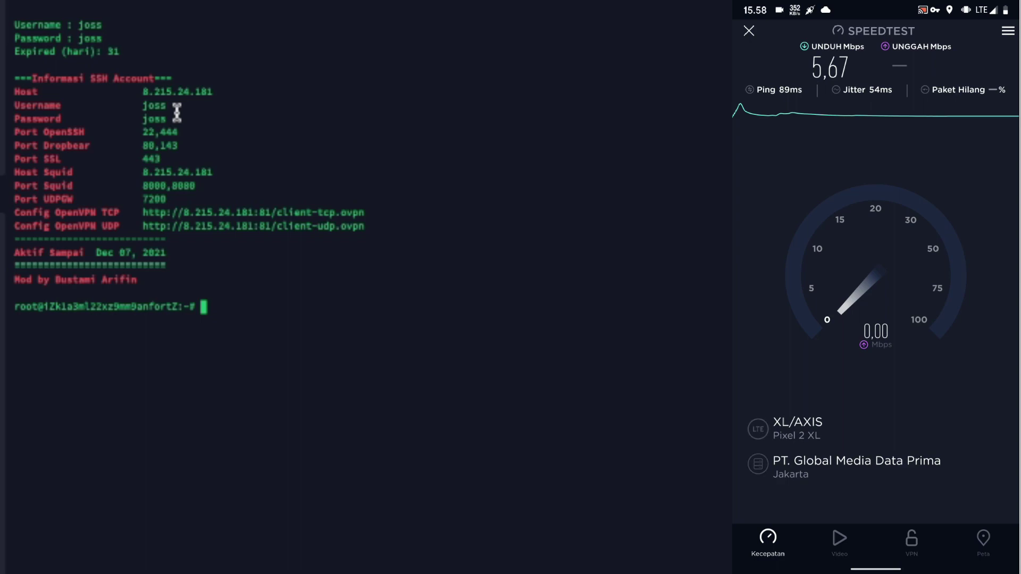
# - Check the SSH connection on HTTP Injector's Beranda screen, then switch to Speedtest
pyautogui.moveTo(877, 5); pyautogui.dragTo(878, 373)
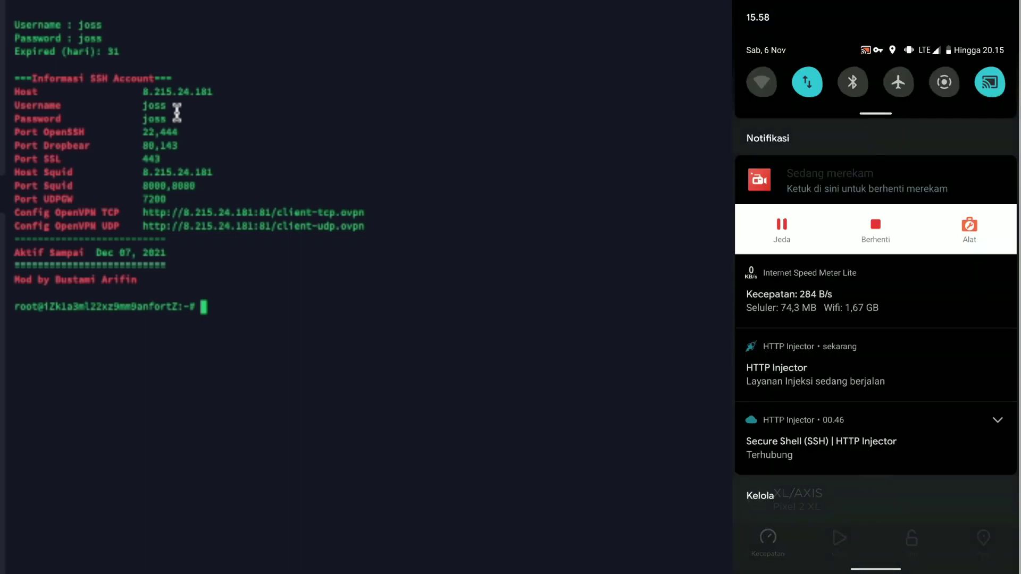
pyautogui.click(815, 375)
pyautogui.click(775, 98)
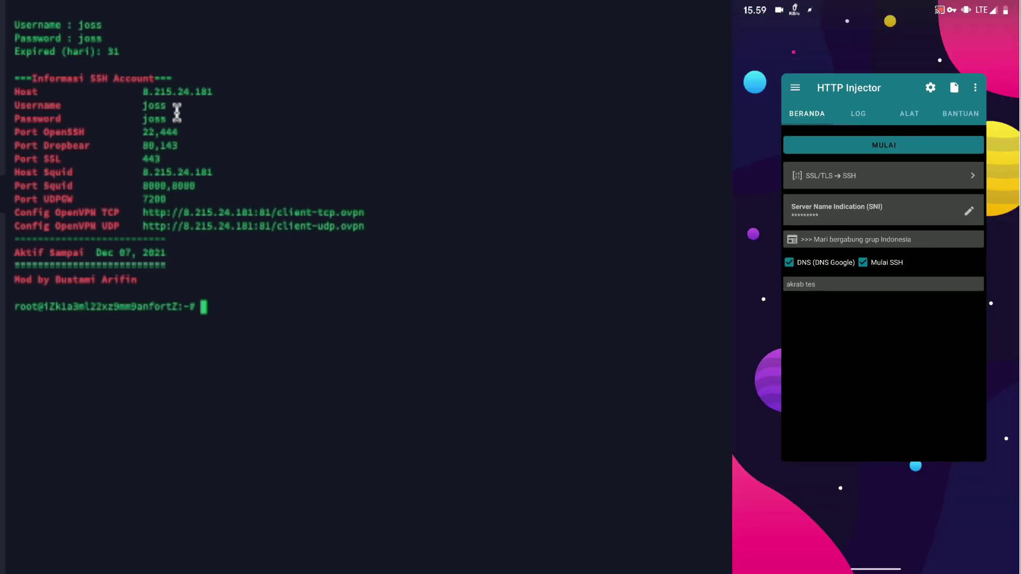
pyautogui.moveTo(830, 568); pyautogui.dragTo(958, 568)
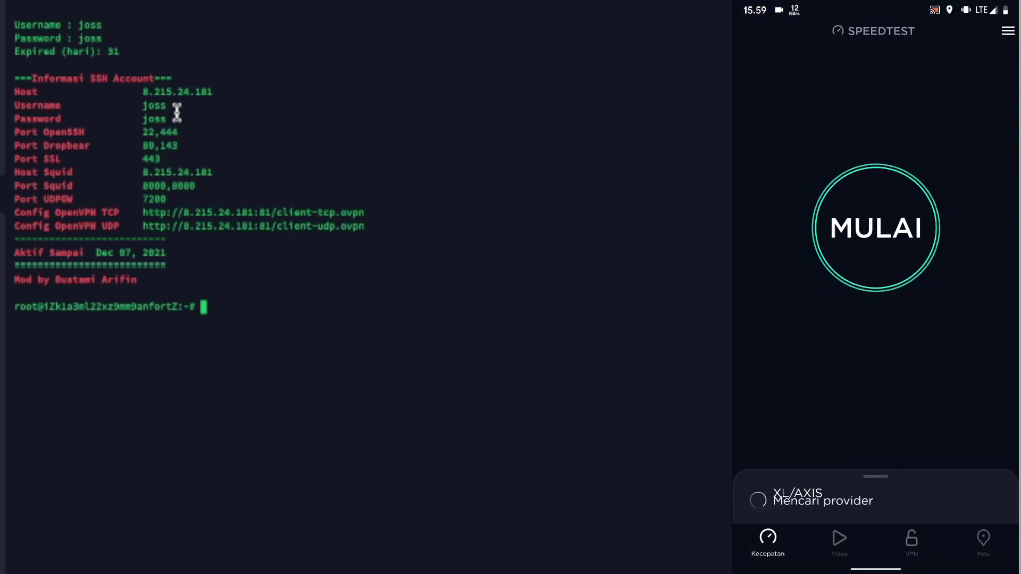